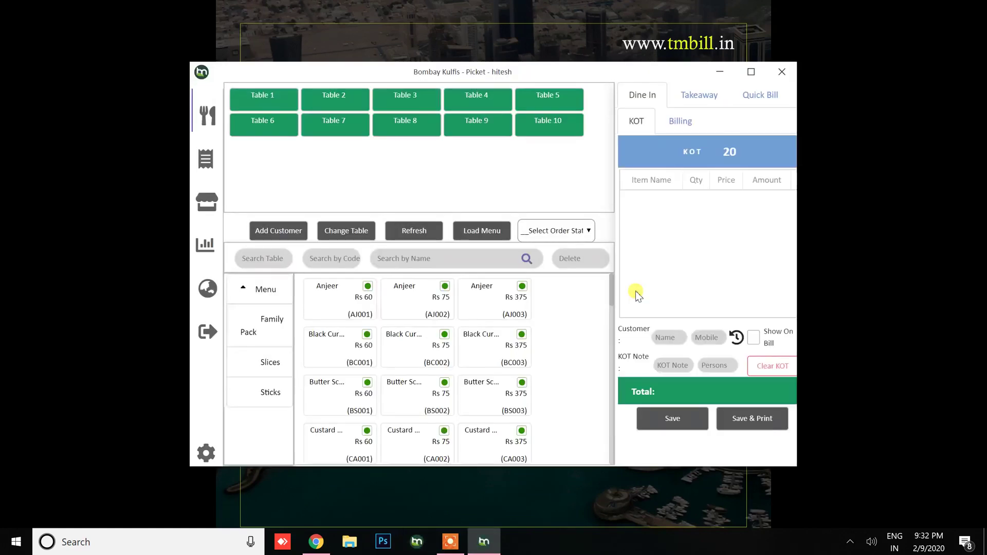
Step: Maximize the window and try the Takeaway tab with home delivery, then the Quick Bill tab
left_click(751, 73)
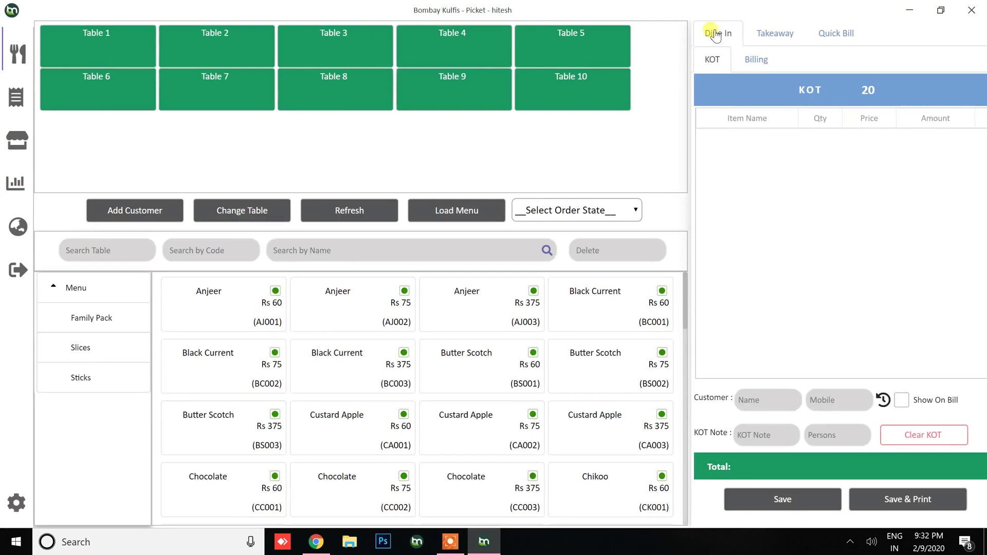
left_click(760, 32)
left_click(809, 59)
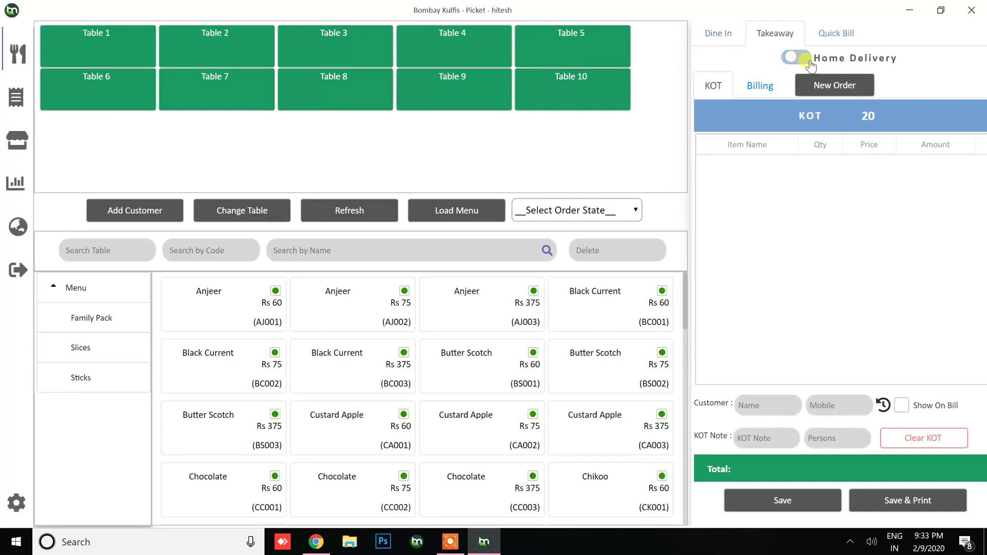
left_click(833, 33)
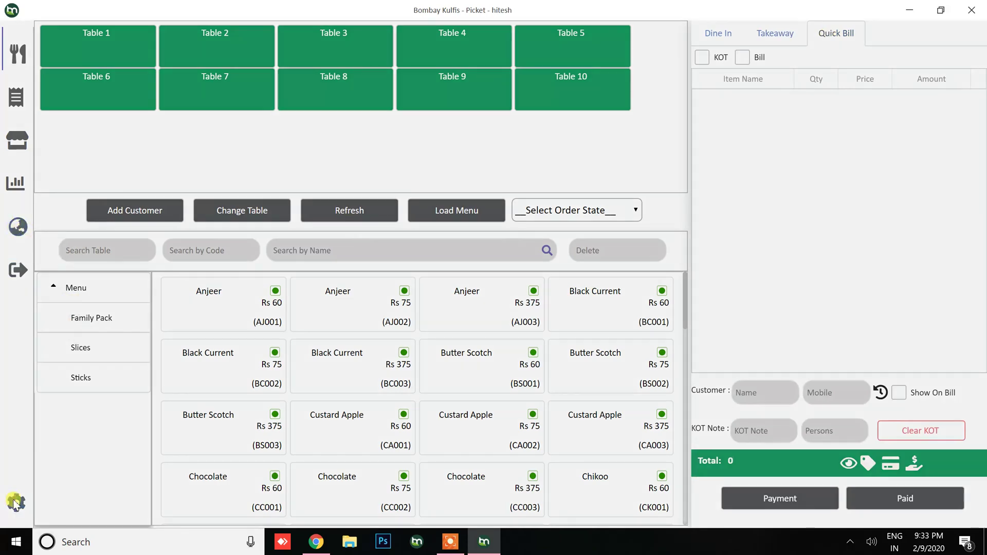
Step: Switch the interface to the Dark theme in General settings and open the Online Orders page
left_click(15, 503)
left_click(443, 130)
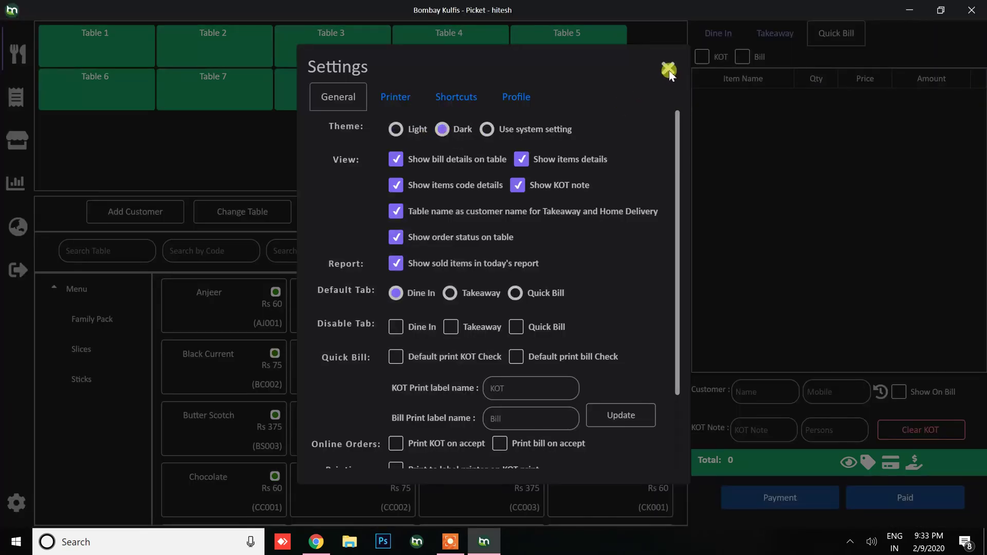
left_click(669, 71)
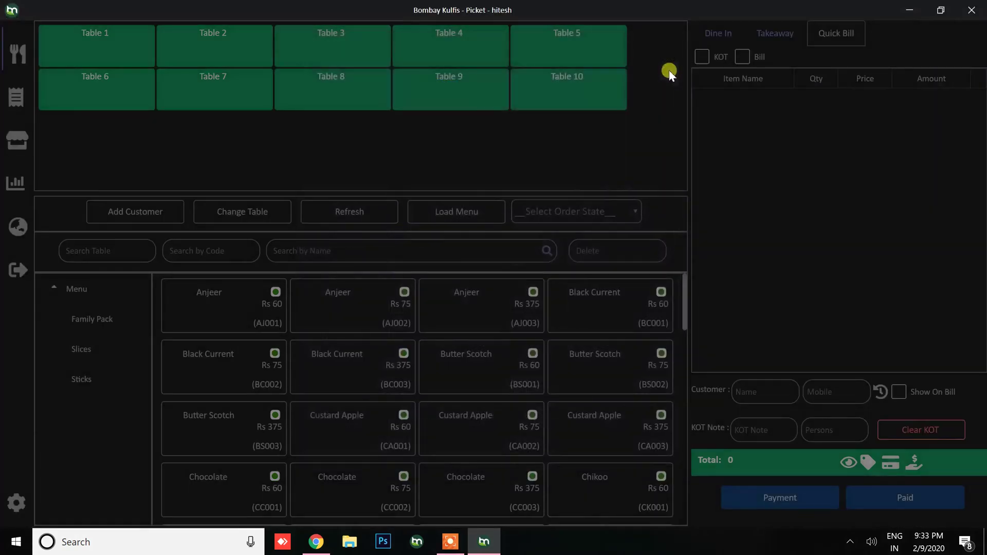
left_click(18, 228)
Step: Filter online orders to New and show the first order's details: Chicken Biryani Jumbo, Rs 609.00
left_click(99, 142)
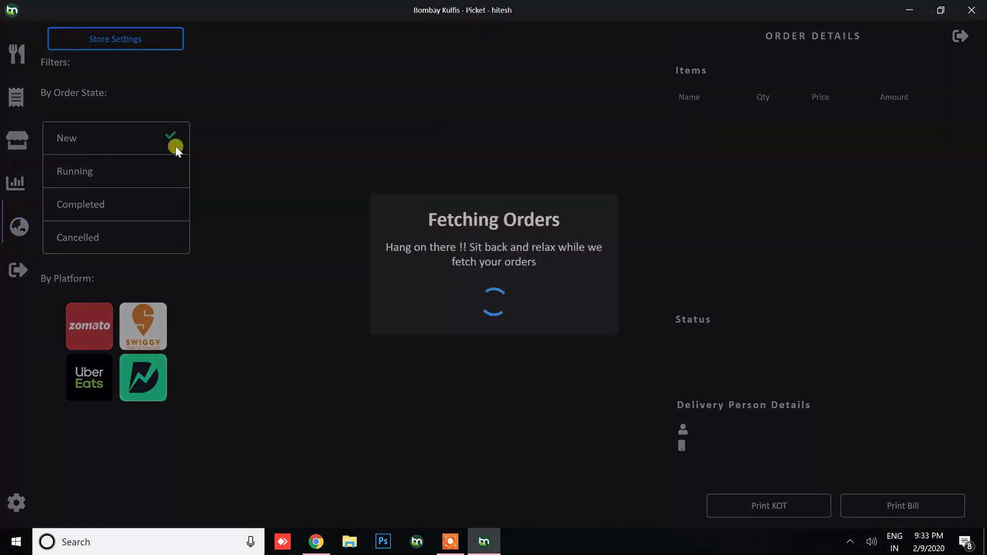
scroll(340, 183, "down", 8)
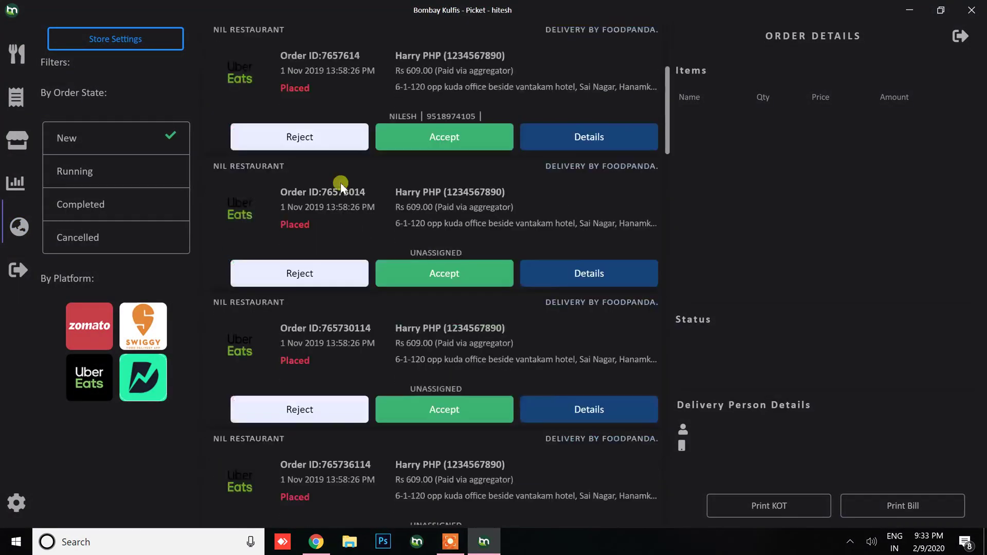
scroll(340, 183, "up", 10)
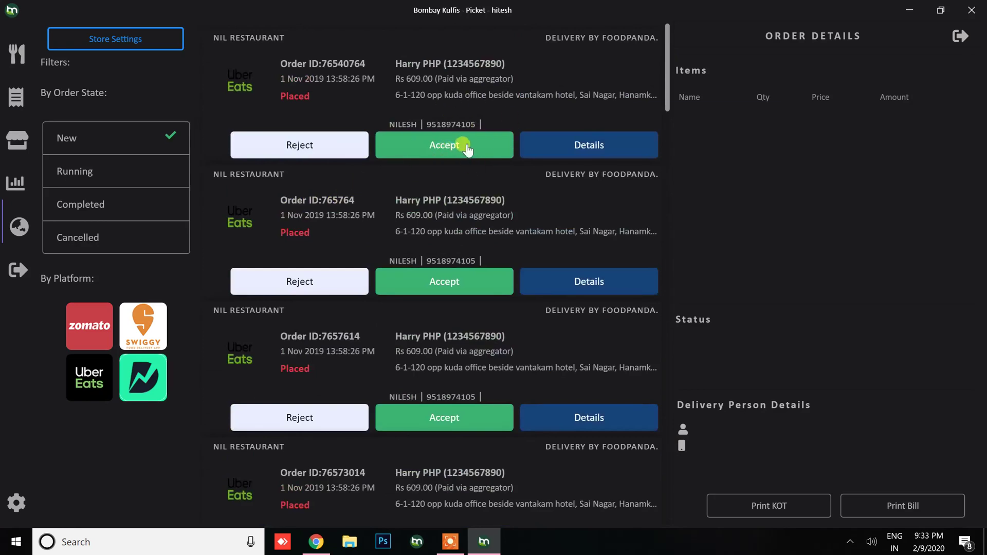
left_click(544, 149)
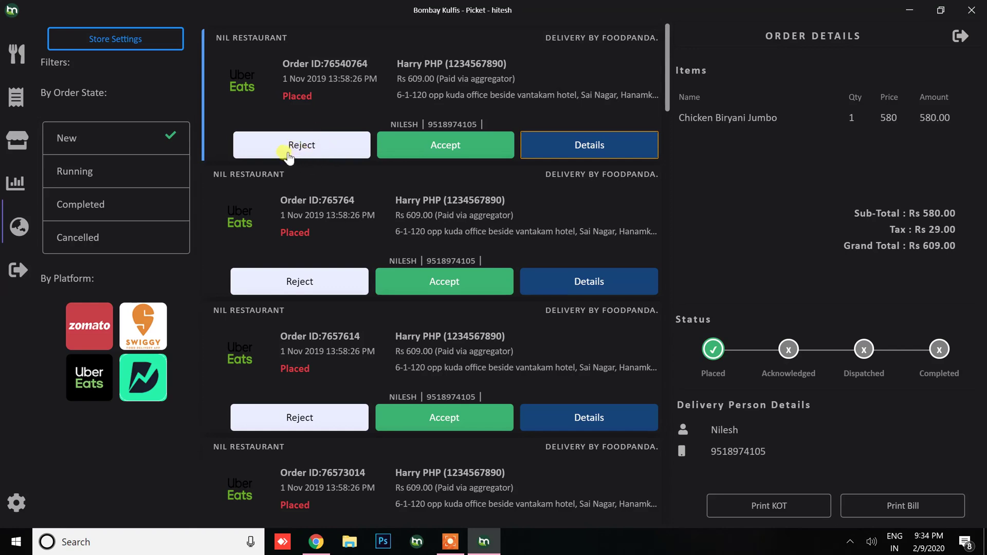
Step: Start rejecting the first new order, view the rejection reasons, then cancel without rejecting
left_click(288, 154)
left_click(426, 258)
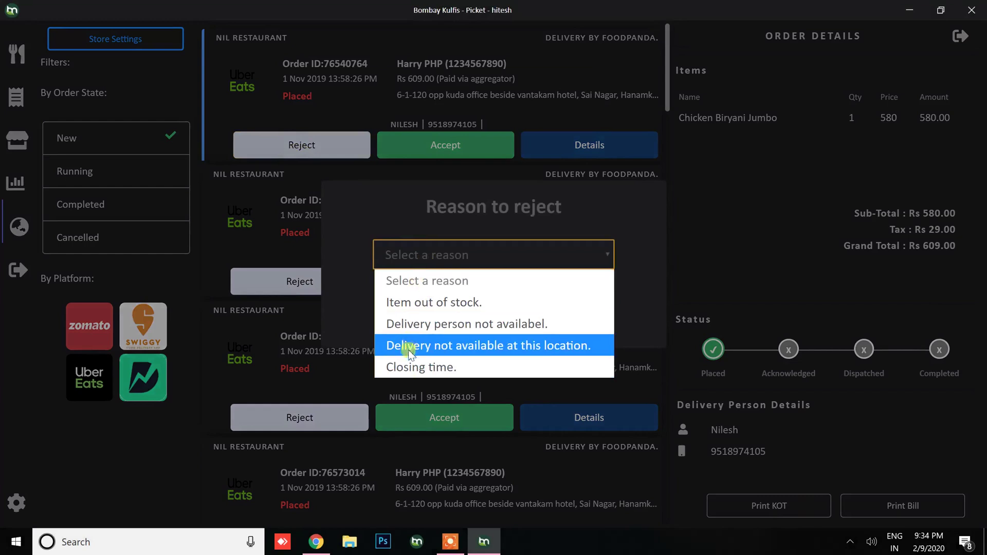
left_click(563, 239)
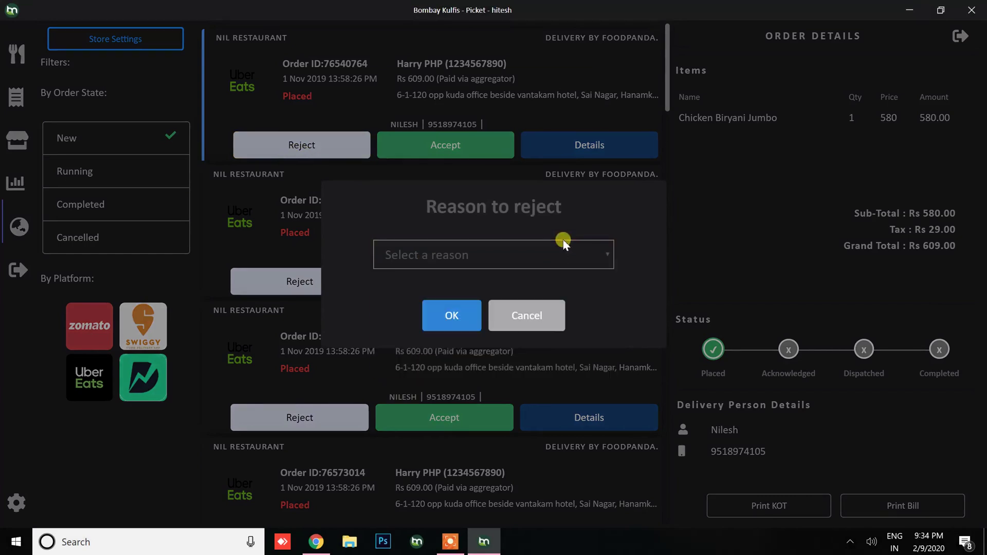
left_click(522, 315)
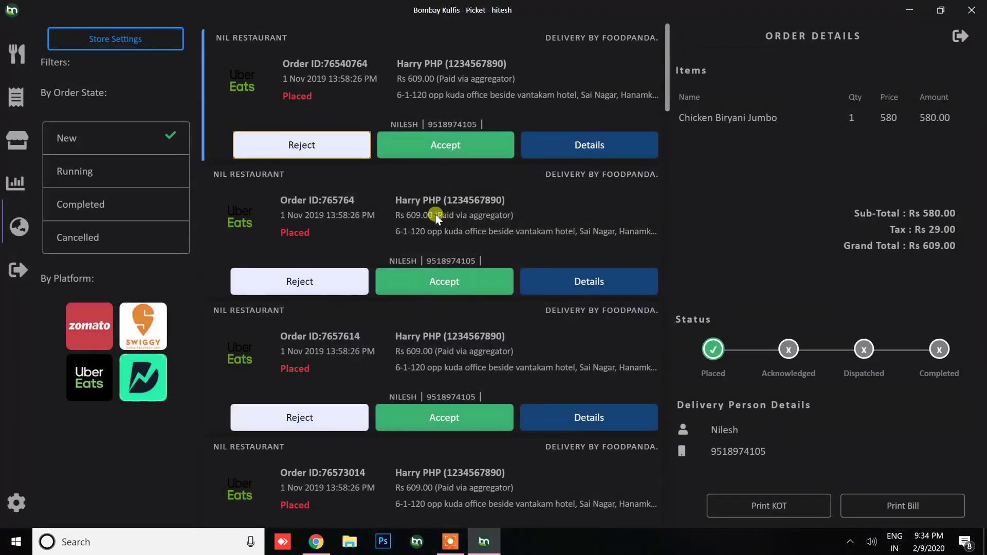
Step: Check the empty Running filter, then show the first Completed order's details totalling Rs 133.56
left_click(152, 181)
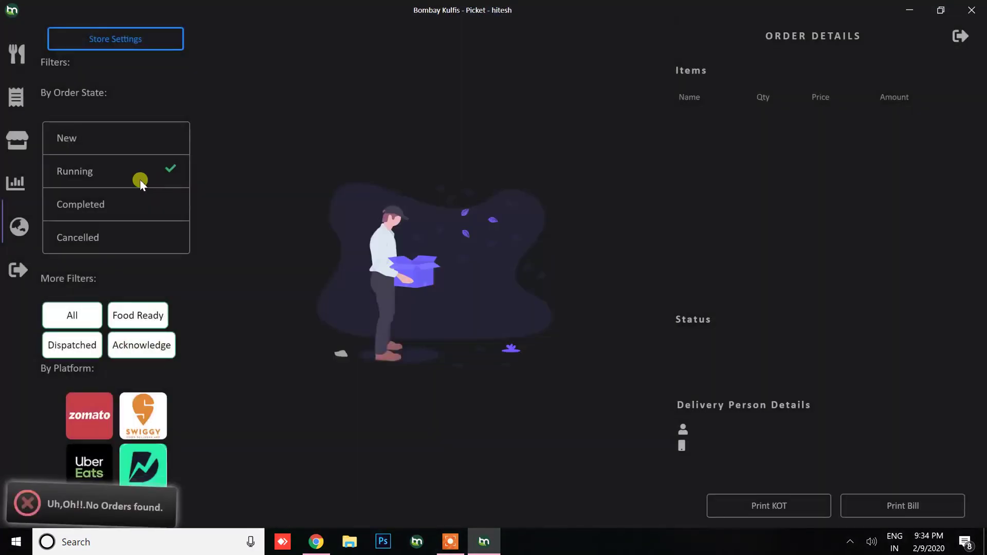
left_click(120, 208)
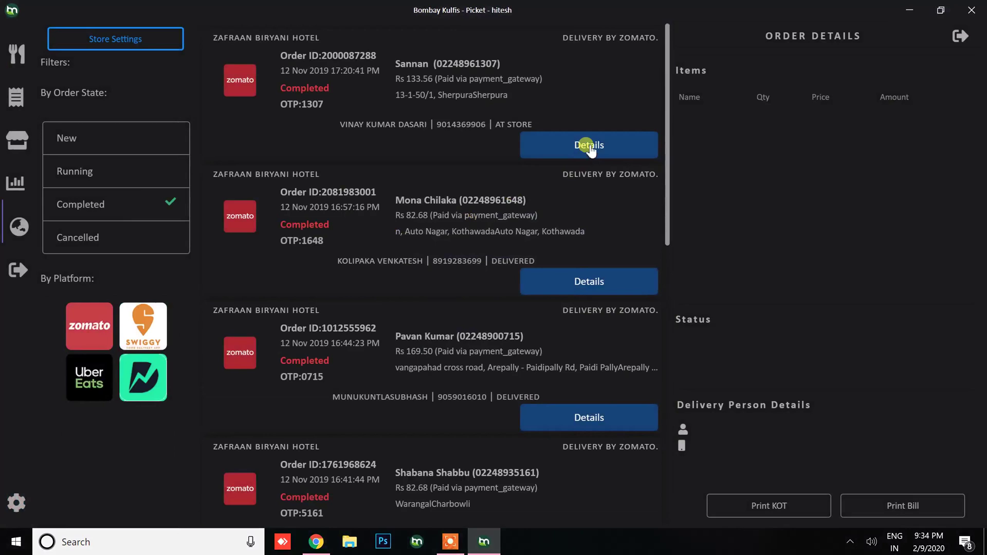
left_click(589, 145)
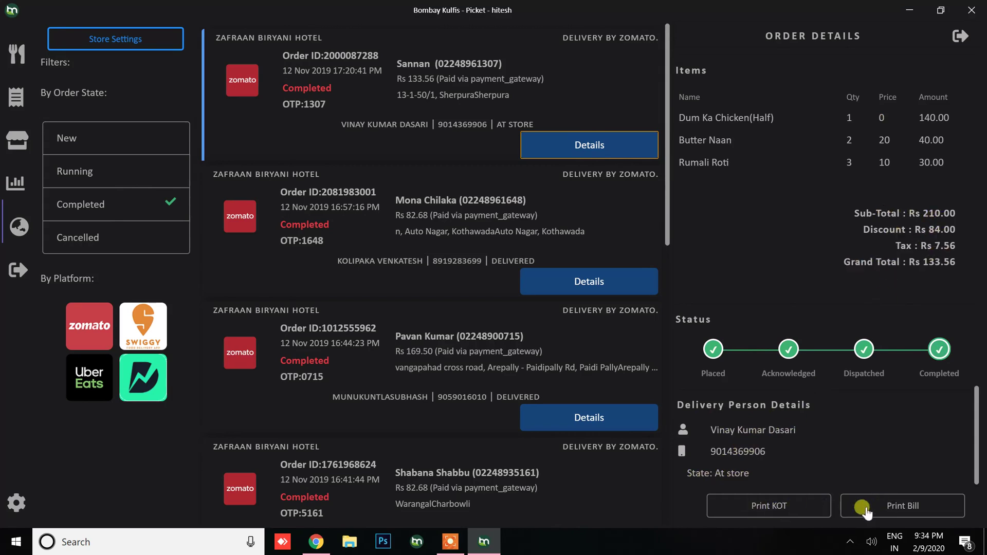
scroll(355, 396, "down", 10)
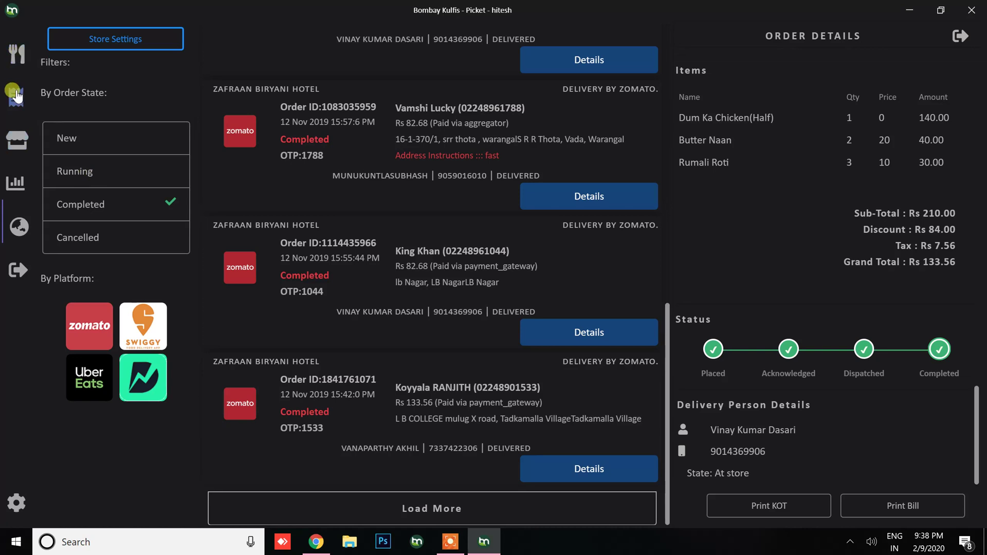
left_click(17, 94)
left_click(17, 53)
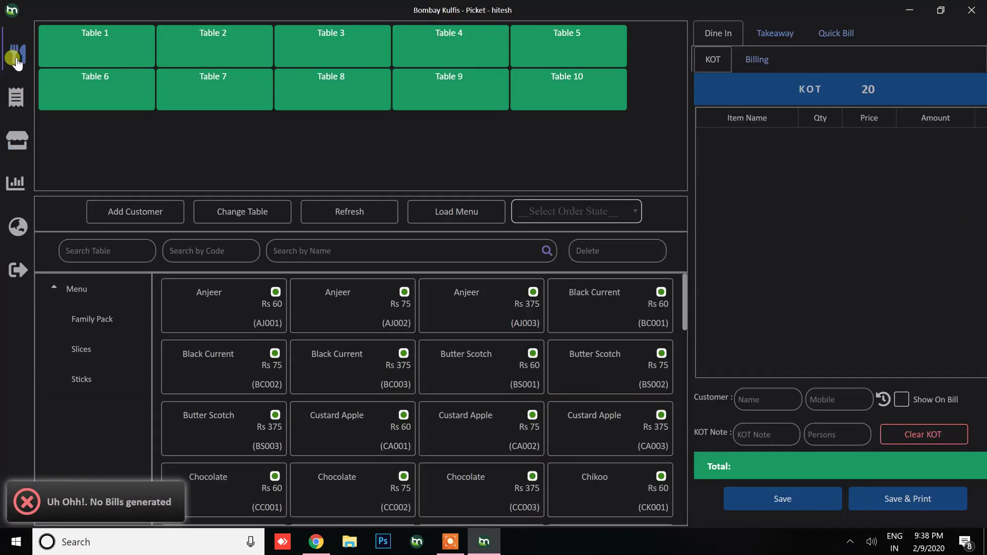
left_click(17, 95)
left_click(17, 53)
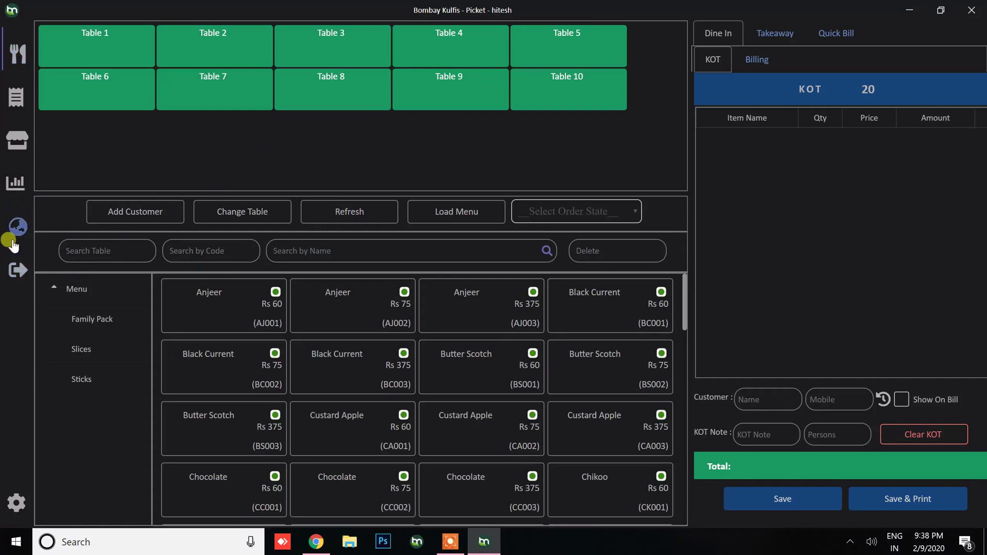
left_click(13, 238)
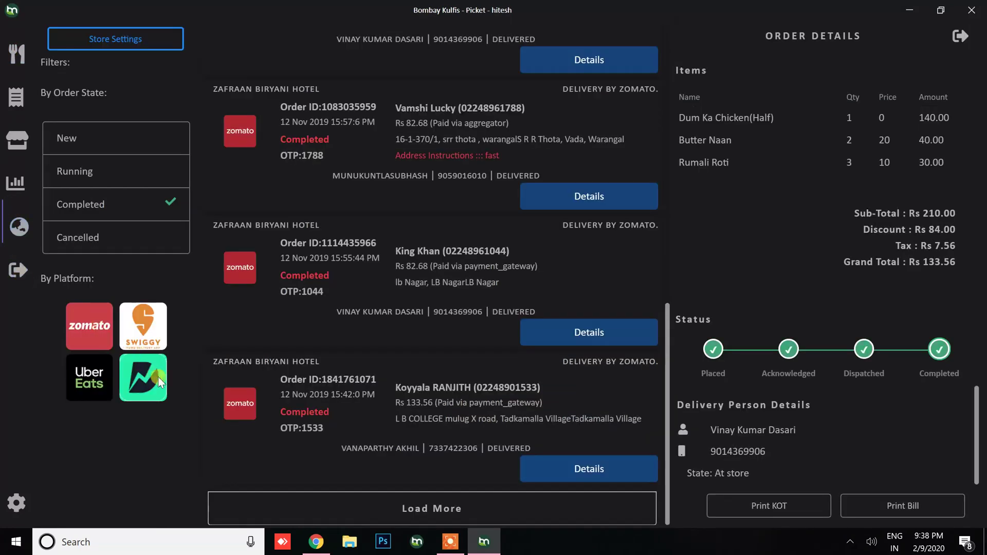
Step: Browse the Shaarvis ordering website past its login prompt, then return to TMBill POS
left_click(317, 542)
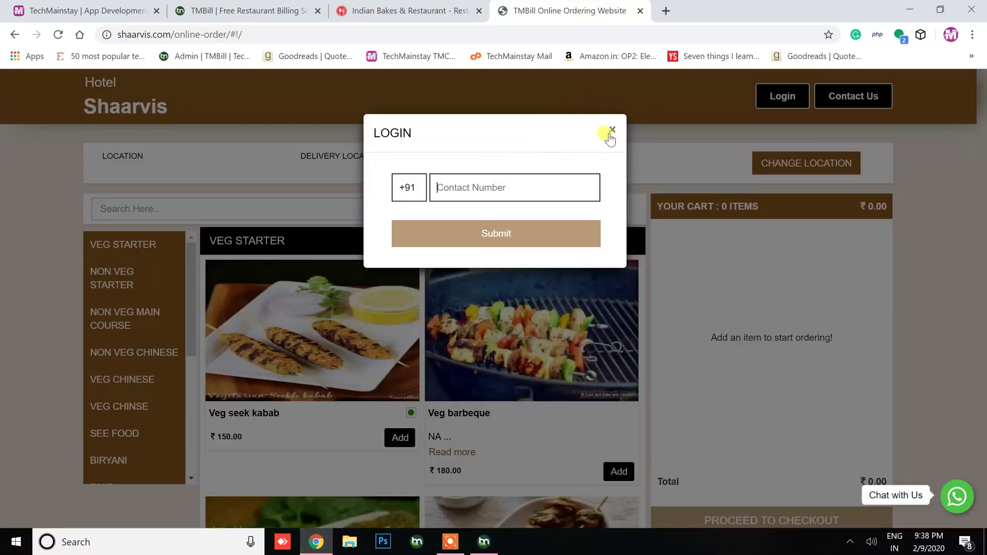
left_click(611, 131)
scroll(421, 356, "down", 20)
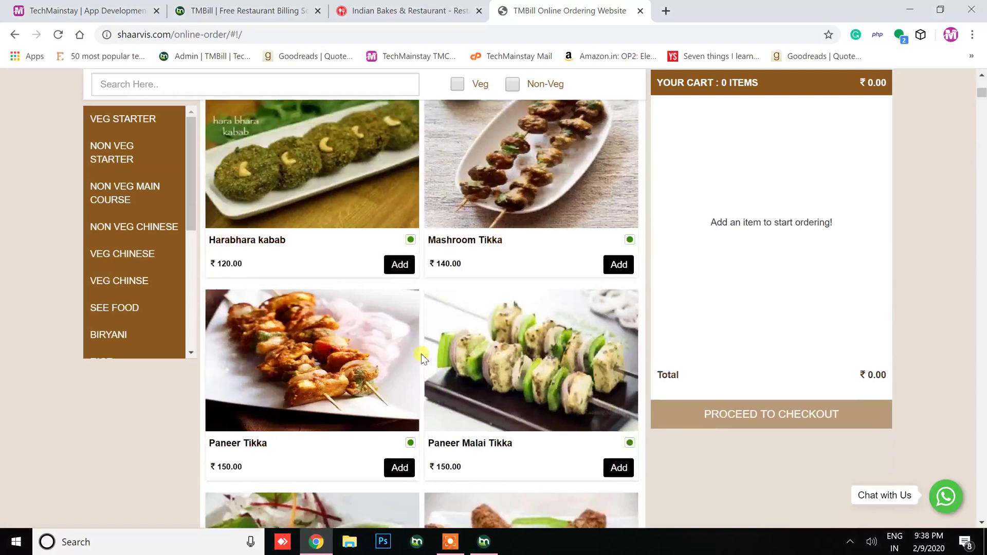
scroll(421, 355, "down", 1)
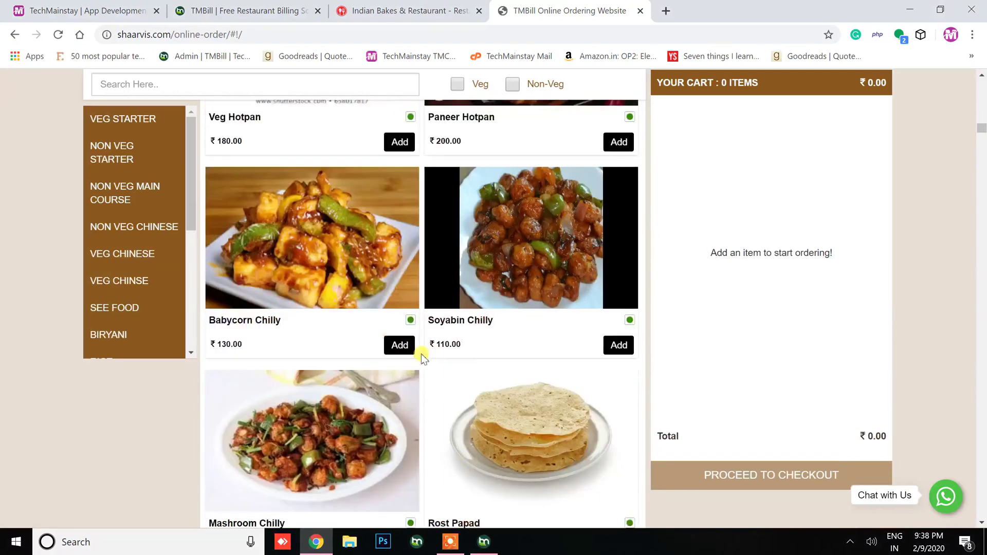
scroll(421, 354, "up", 1)
left_click(486, 543)
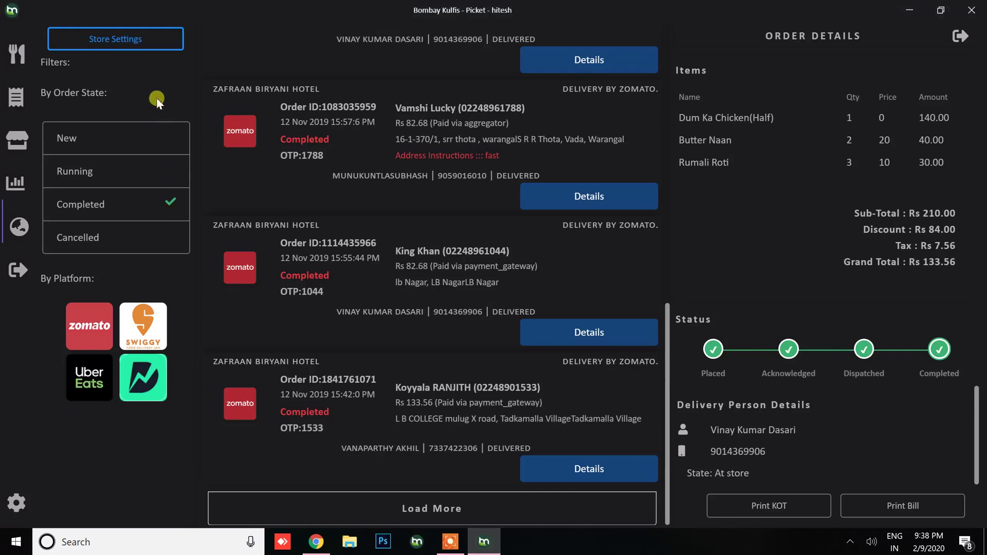
Step: Open Online Store Settings and expand Select Store to show ZAFRAAN BIRYANI HOTEL
scroll(308, 184, "up", 12)
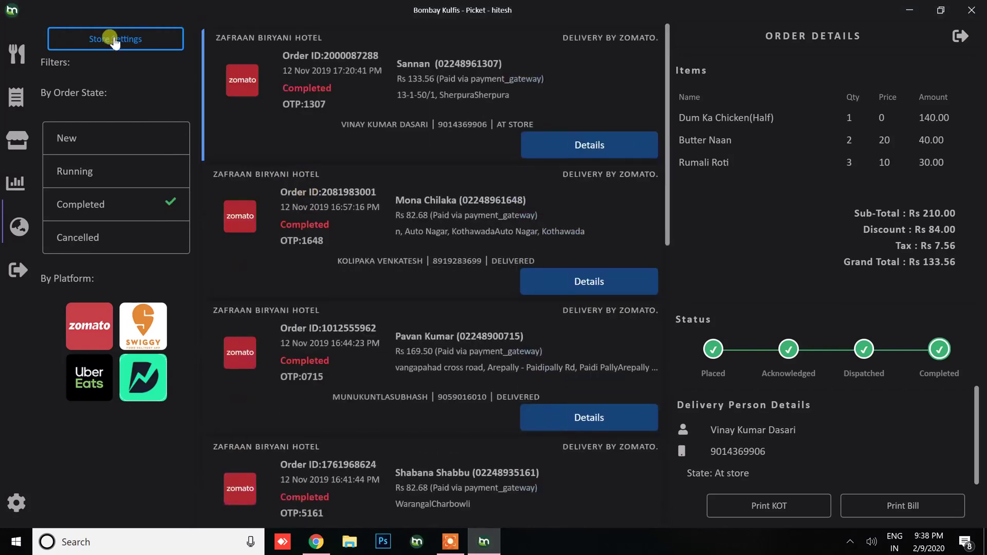
left_click(114, 40)
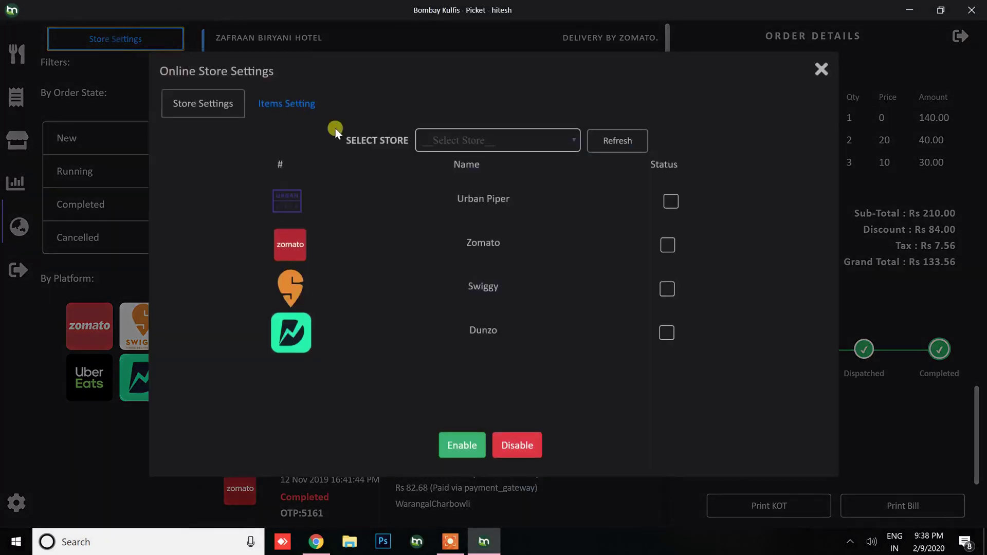
left_click(473, 141)
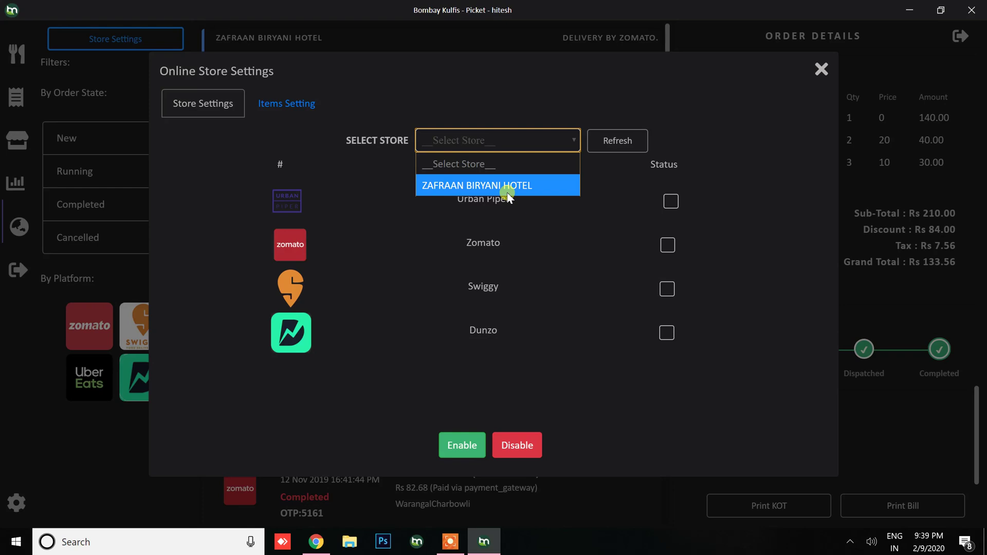
Step: In Items Setting, load ZAFRAAN BIRYANI HOTEL's items and tick Mashroom 65 on page 2
left_click(300, 102)
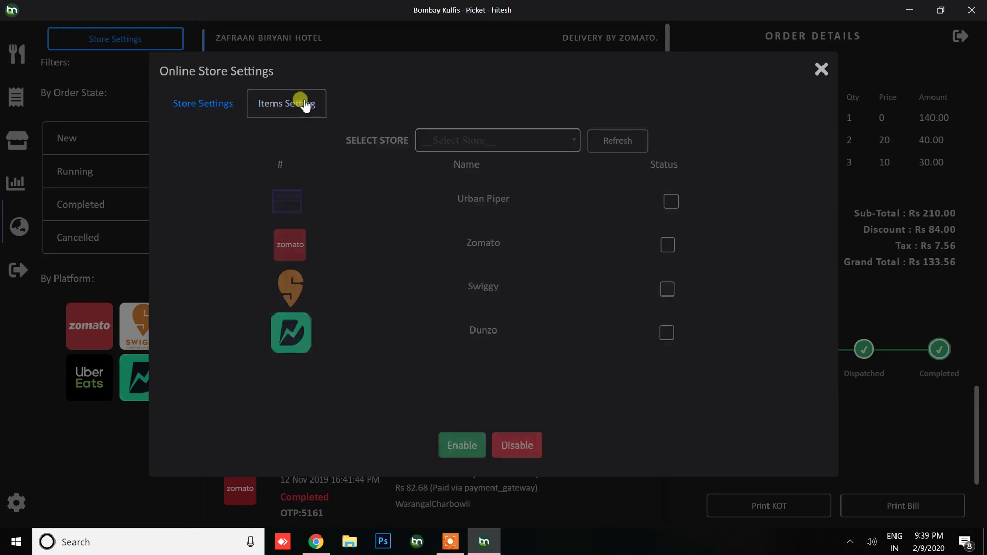
left_click(440, 146)
left_click(460, 184)
scroll(552, 280, "down", 3)
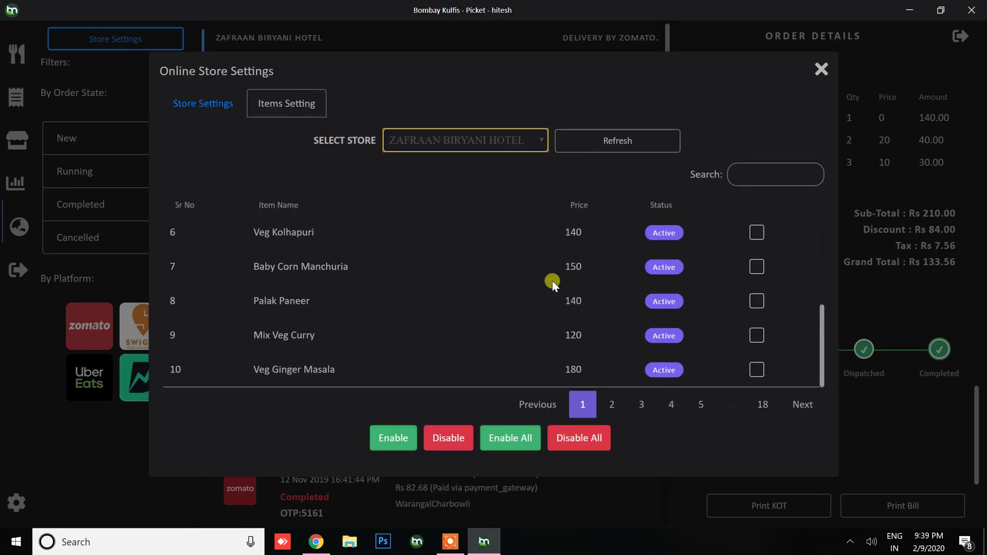
scroll(552, 281, "up", 3)
scroll(552, 281, "down", 3)
left_click(615, 407)
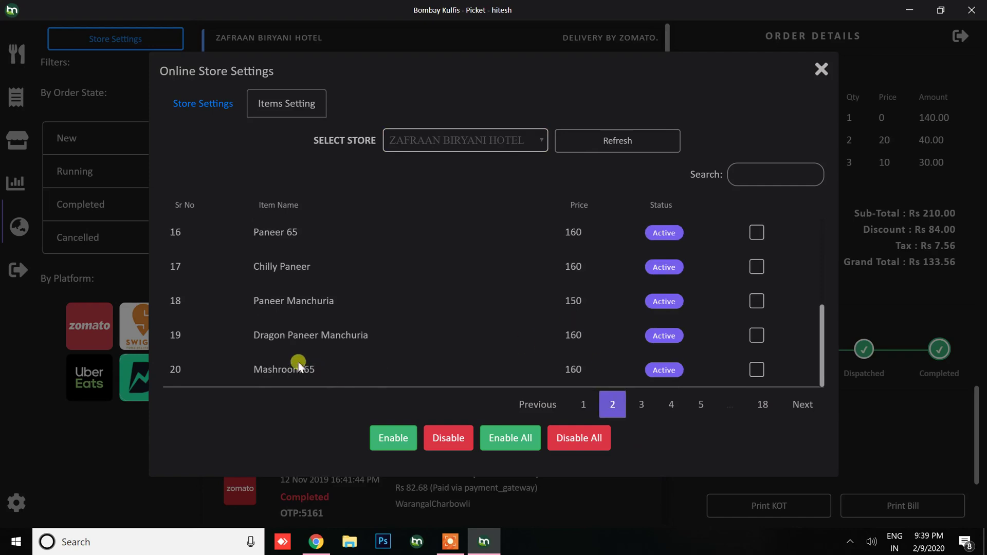
left_click(758, 371)
Step: Close Online Store Settings and set the app theme back to Light
left_click(823, 71)
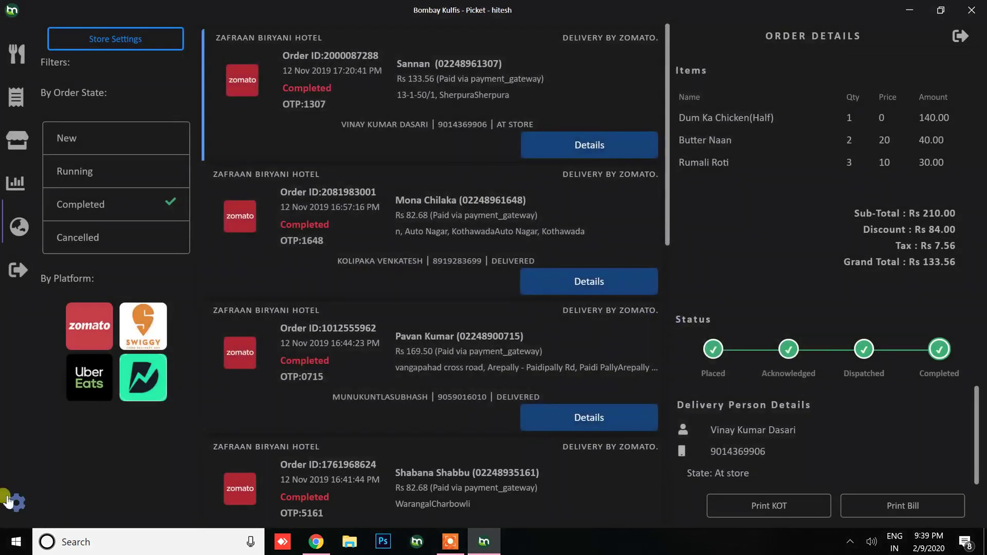
left_click(10, 501)
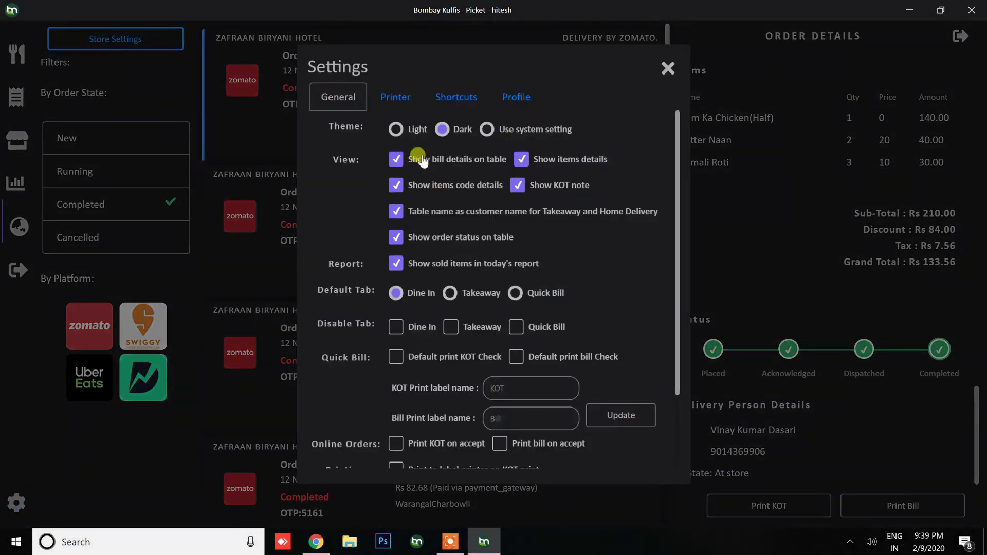
left_click(400, 135)
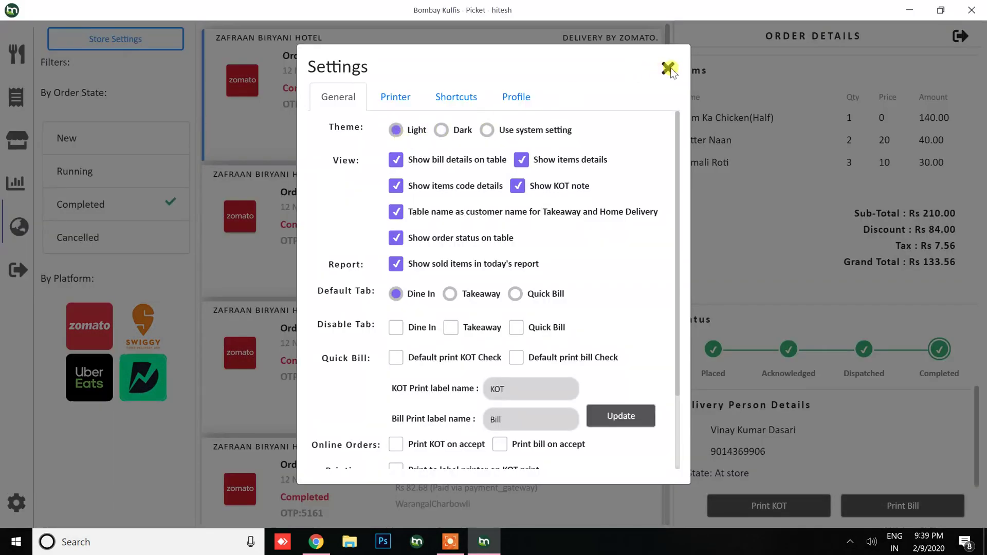
left_click(669, 68)
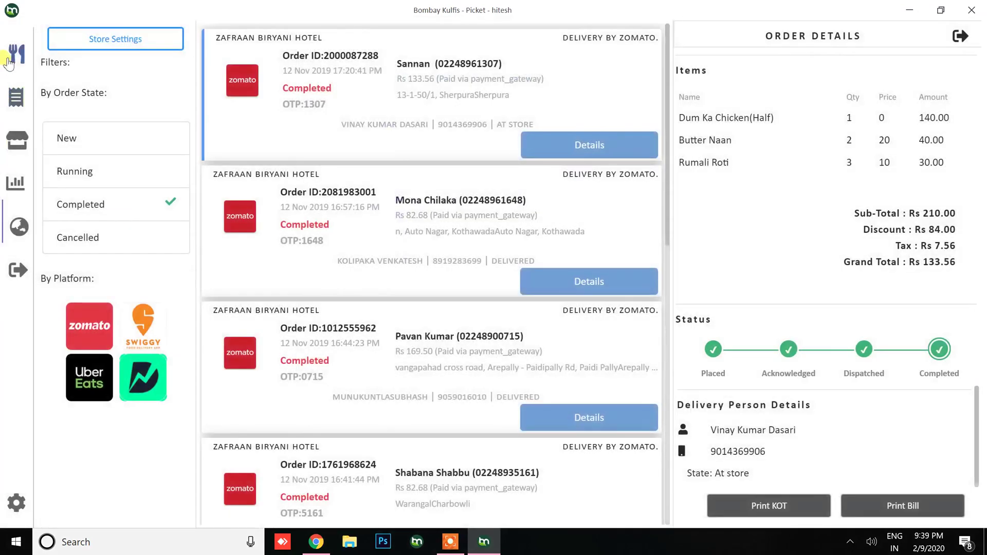
Step: Select Table 3 for Dine In, toggle Takeaway home delivery on and off, then choose Quick Bill
left_click(9, 62)
left_click(355, 53)
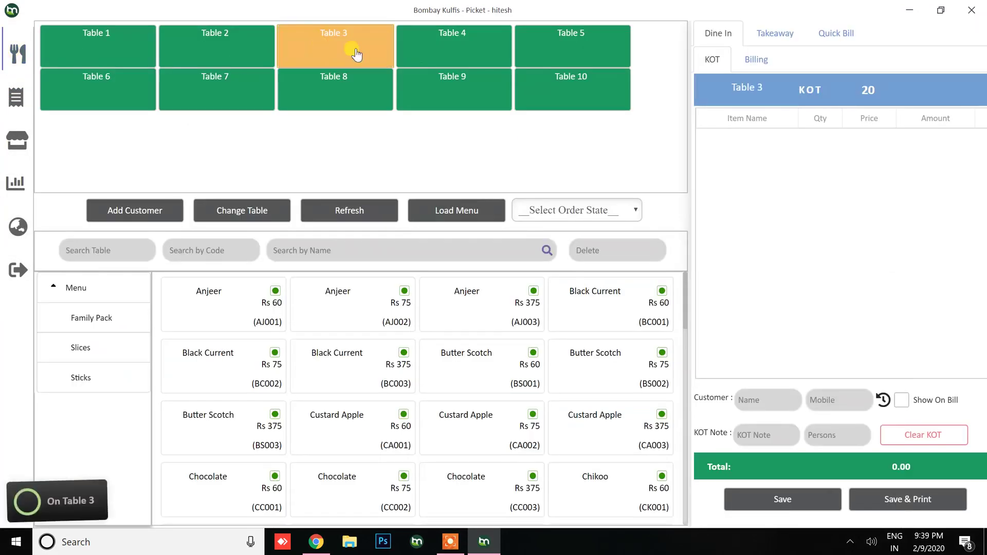
left_click(774, 37)
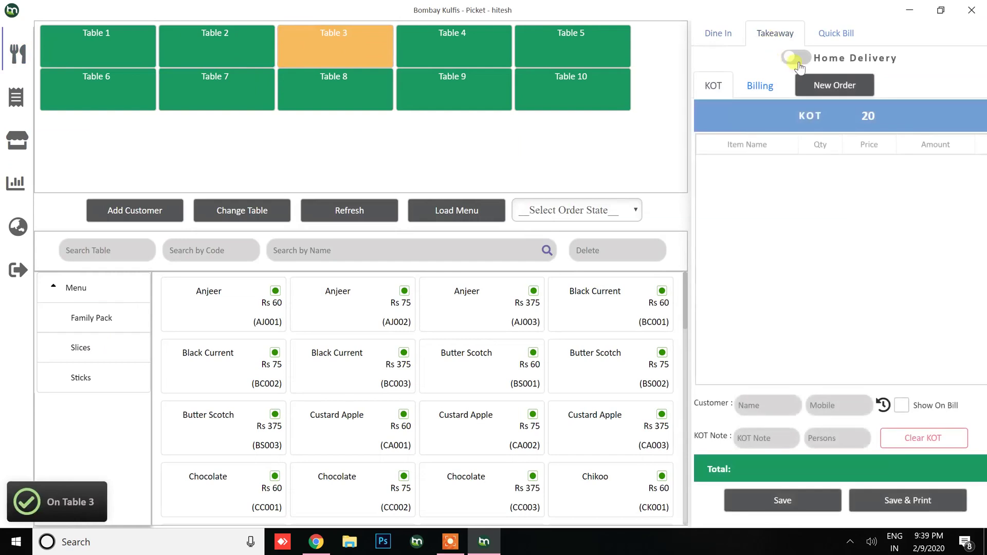
left_click(802, 58)
left_click(804, 59)
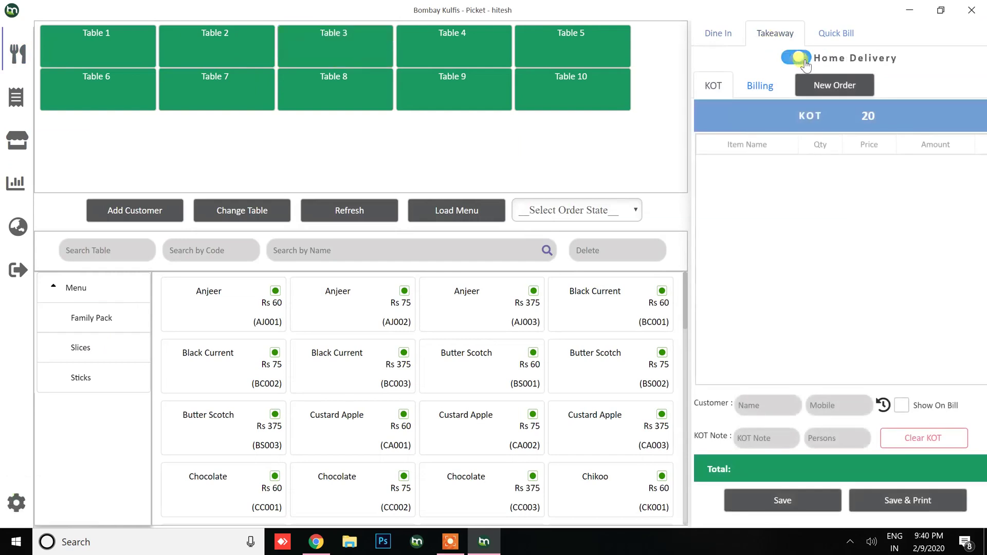
left_click(829, 41)
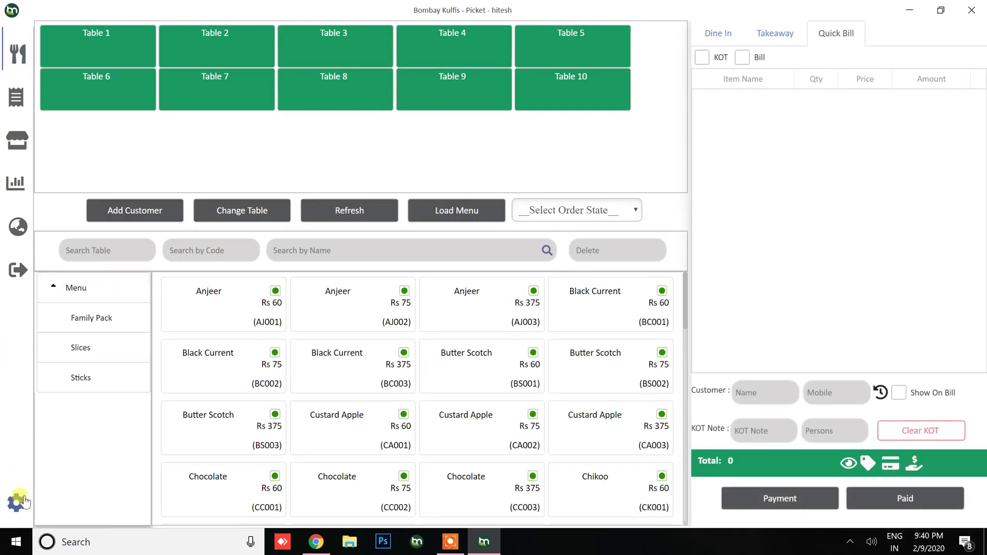
Step: Tick Disable Tab for Dine In and Takeaway in General settings and reload the app
left_click(16, 502)
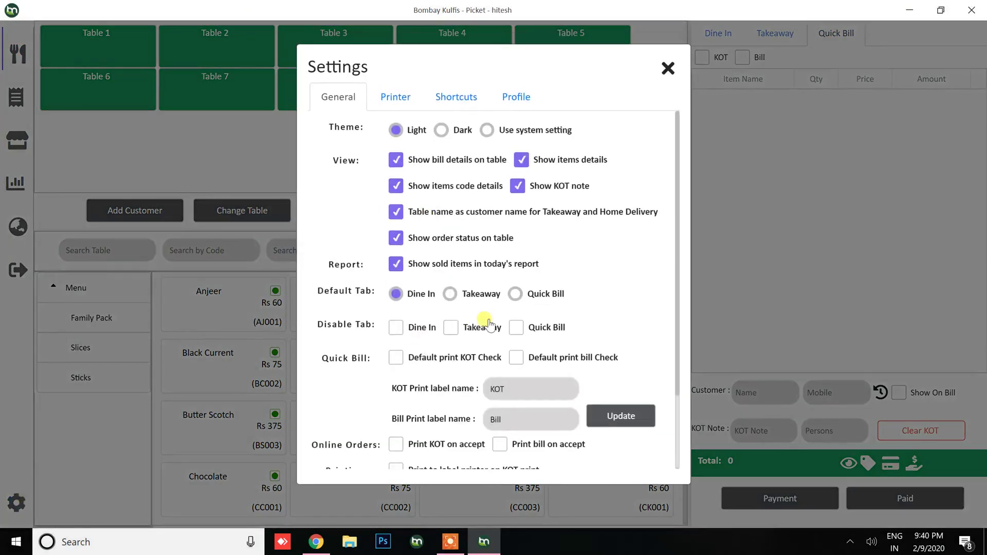
scroll(488, 324, "down", 3)
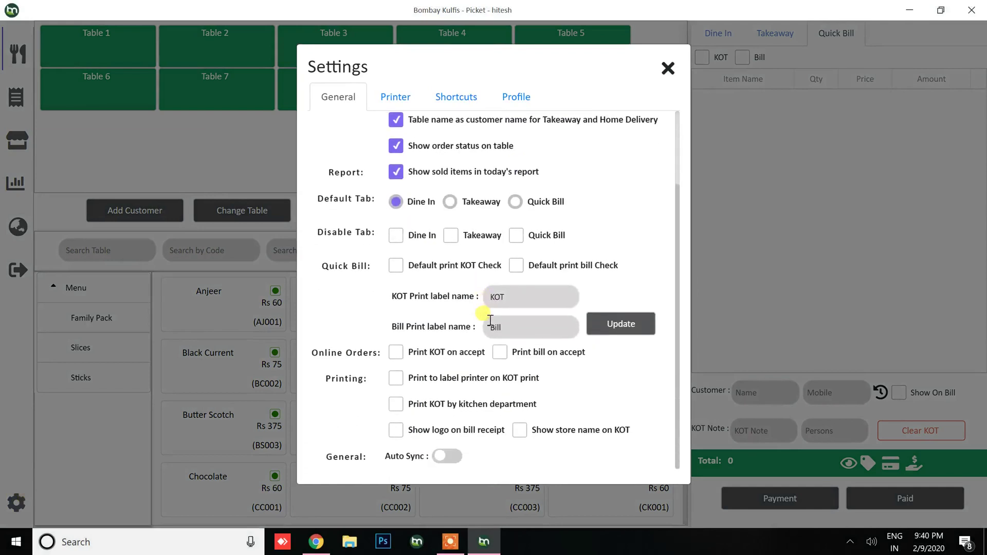
left_click(399, 236)
left_click(459, 238)
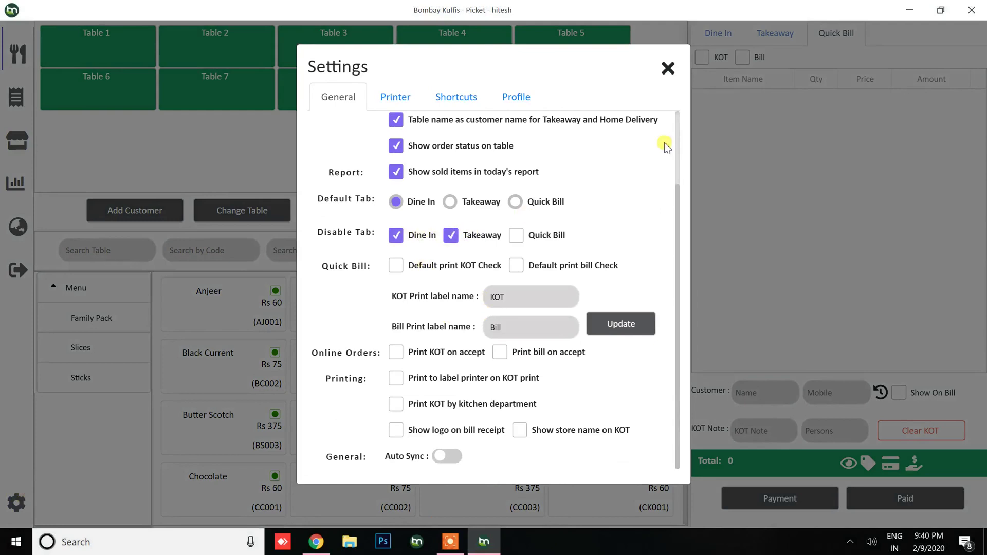
left_click(668, 68)
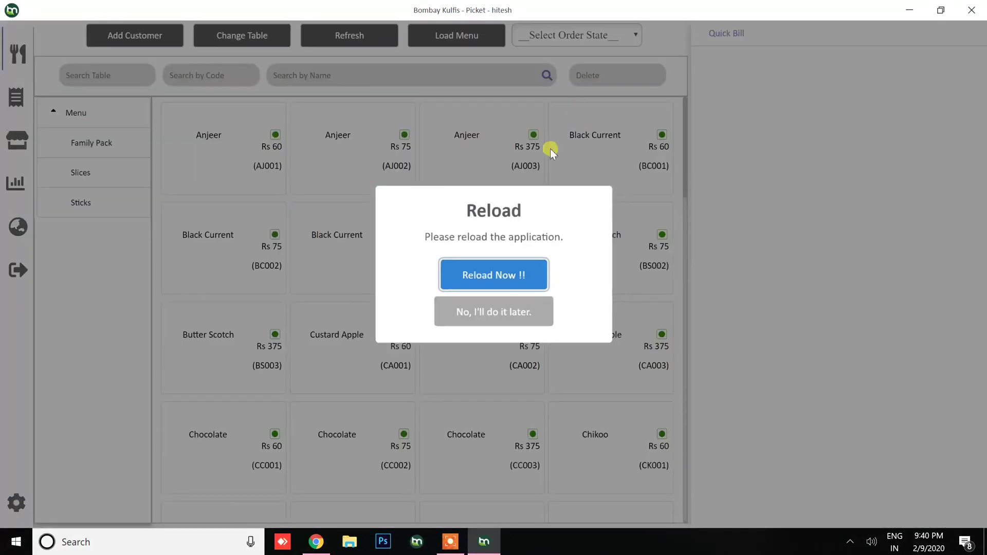
left_click(487, 285)
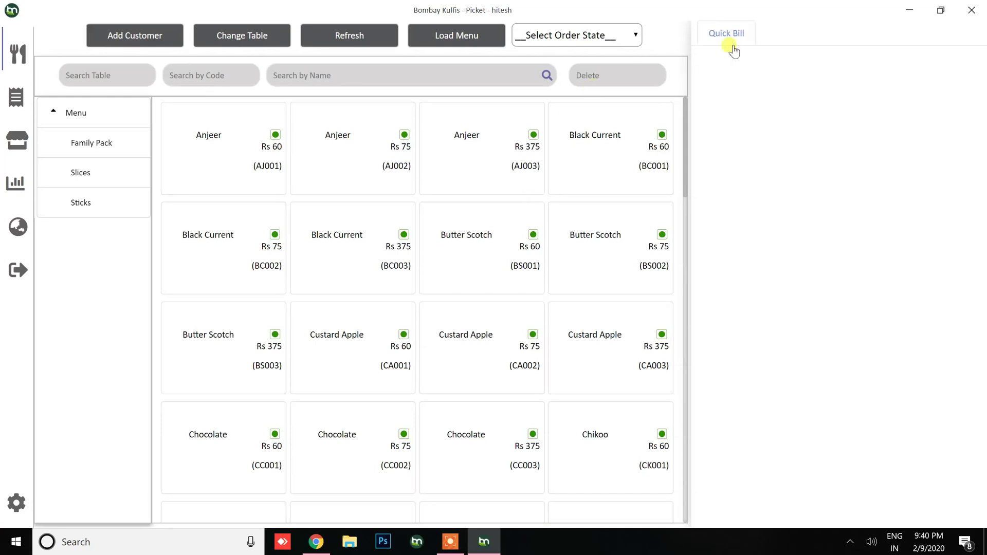
scroll(430, 318, "down", 10)
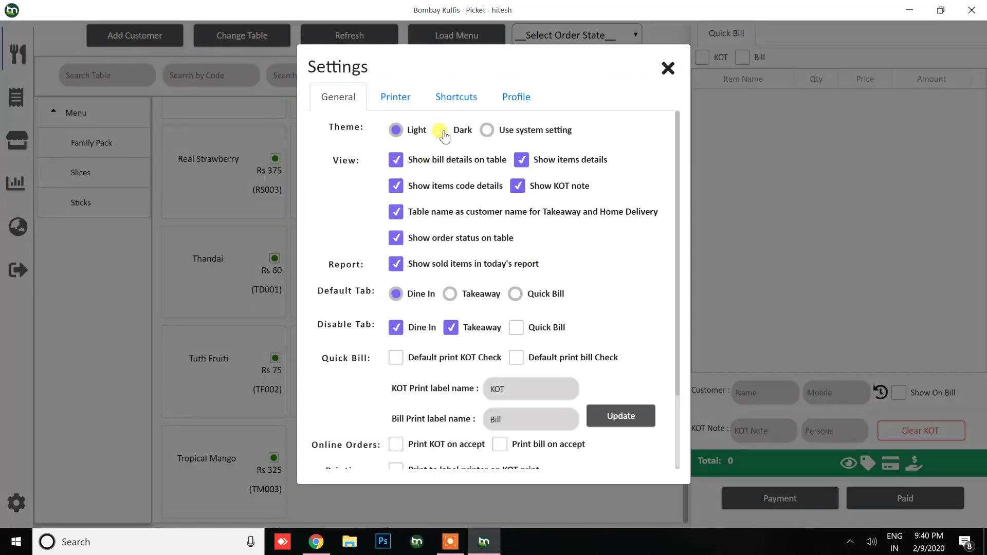
Step: Return to the dark theme, open the Quick Bill panel, then bring up the Switch Store prompt
left_click(441, 131)
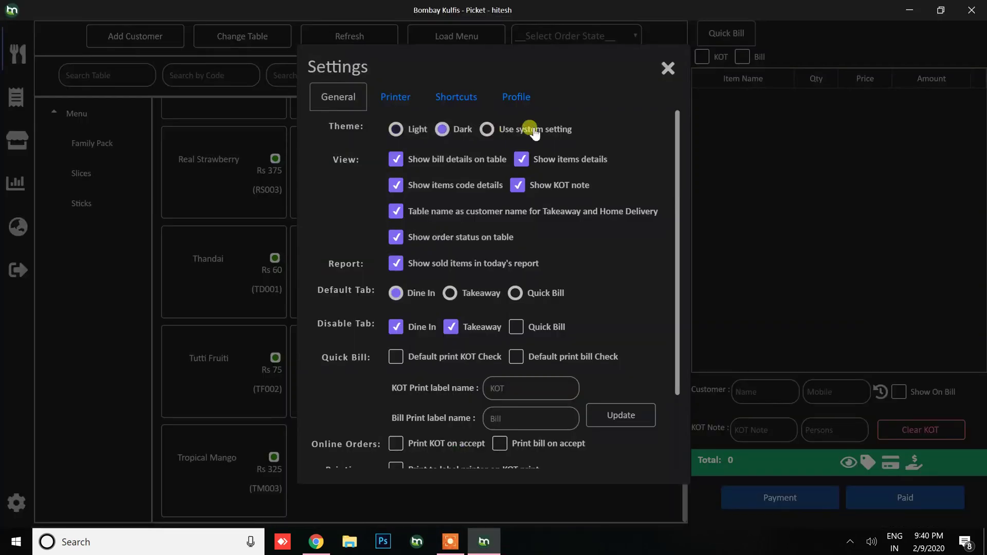
left_click(670, 68)
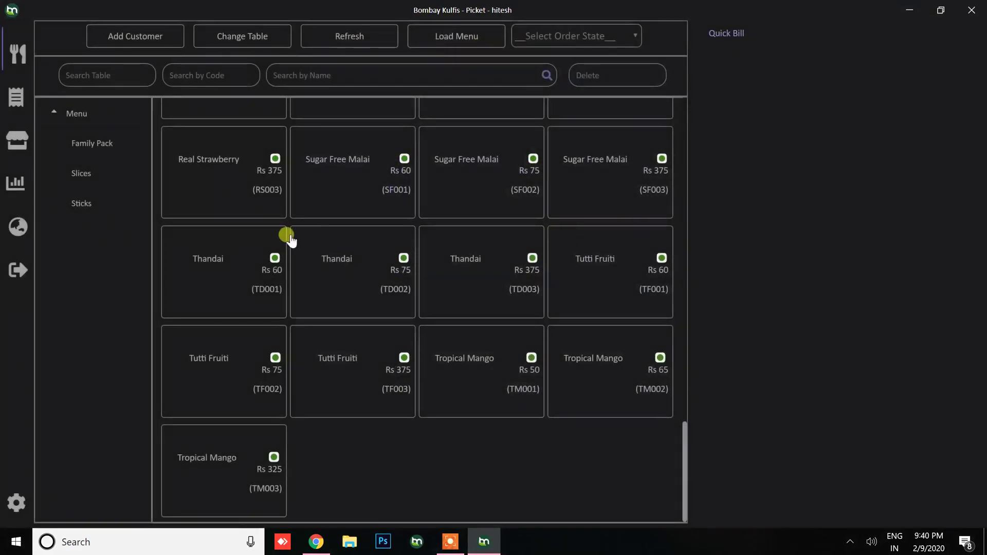
left_click(721, 38)
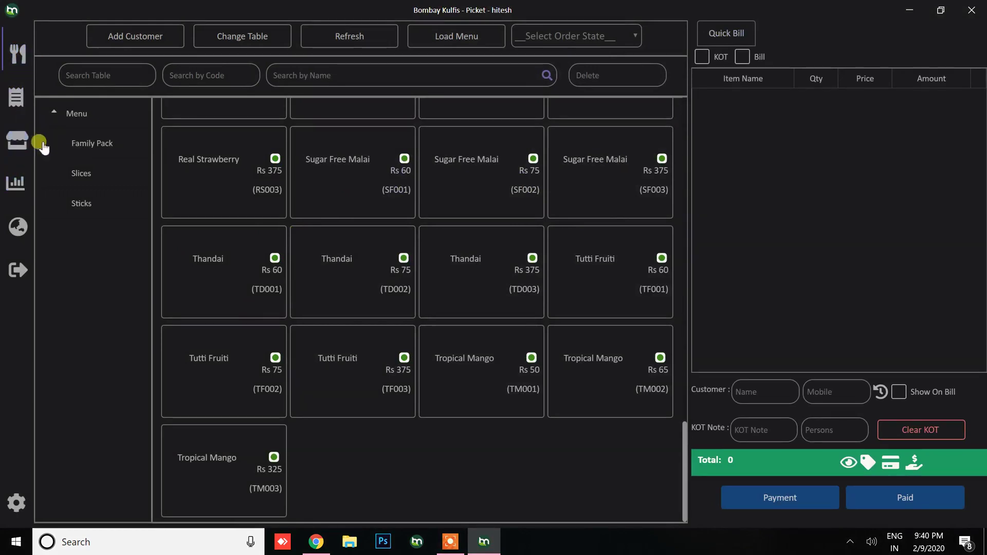
left_click(18, 144)
Step: Look through the store dropdown without choosing a store, then cancel the Switch Store dialog
left_click(492, 255)
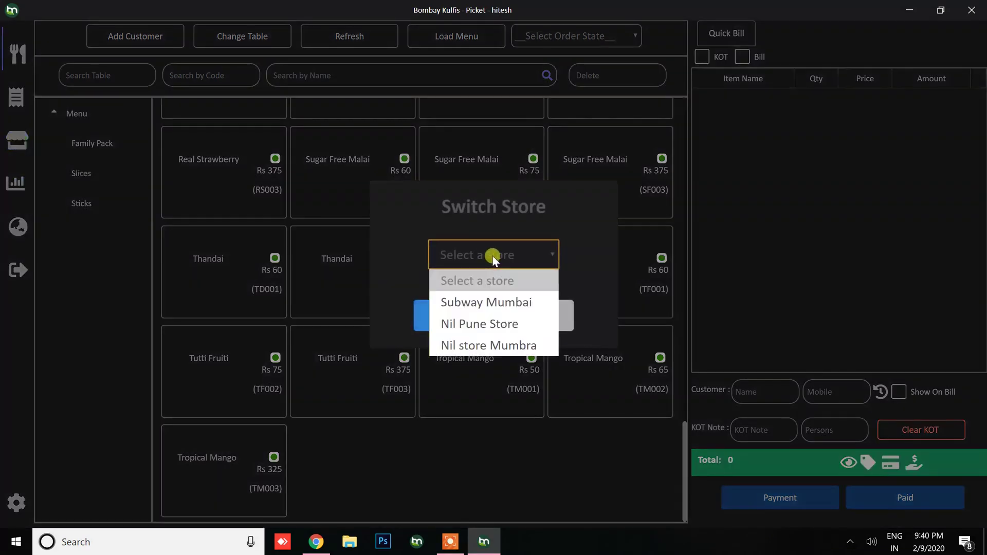
left_click(492, 255)
left_click(492, 255)
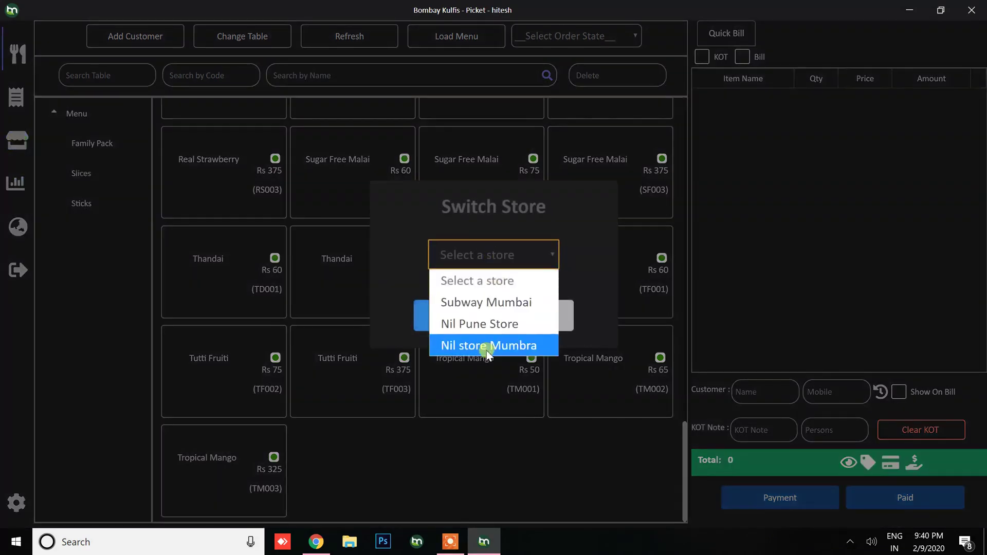
left_click(593, 254)
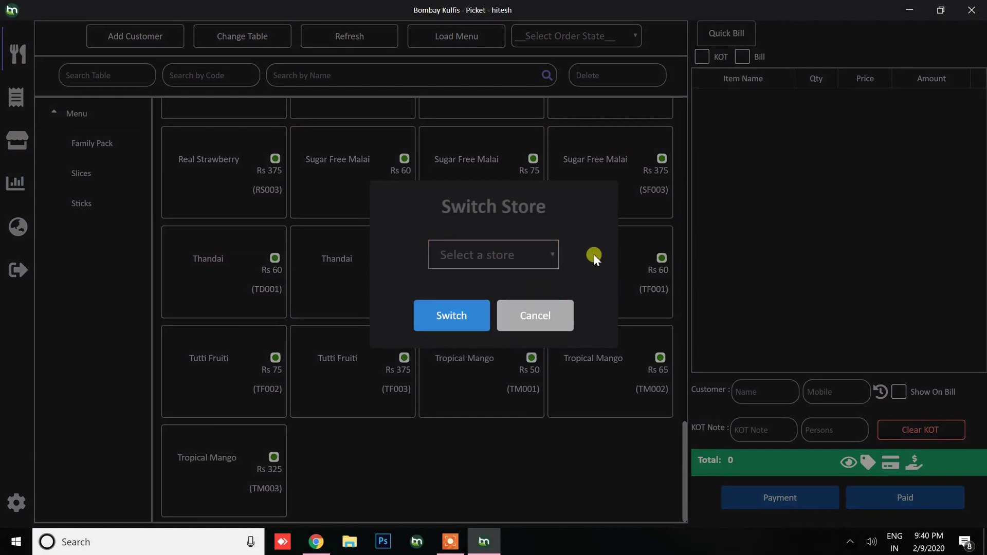
left_click(533, 315)
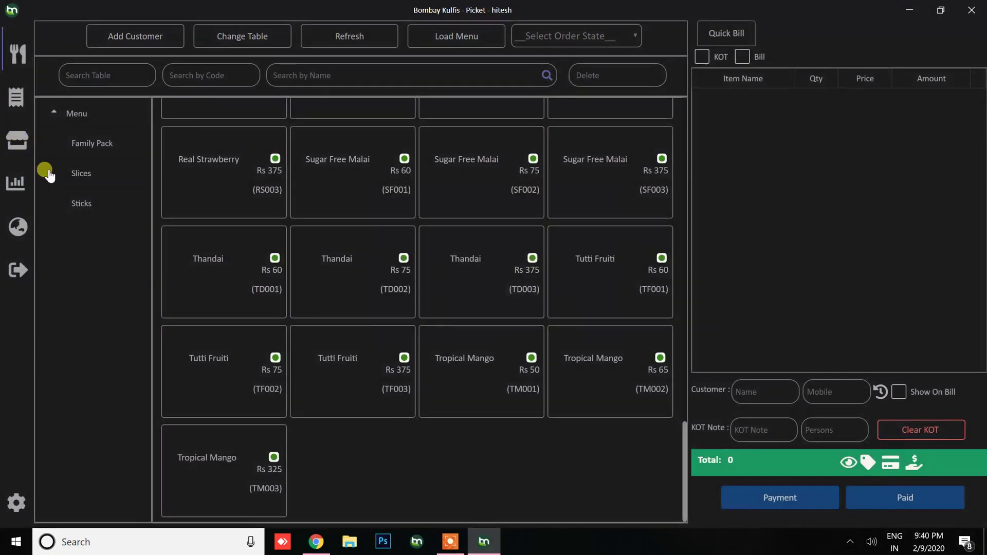
Step: Show the running online orders filtered to New
left_click(15, 229)
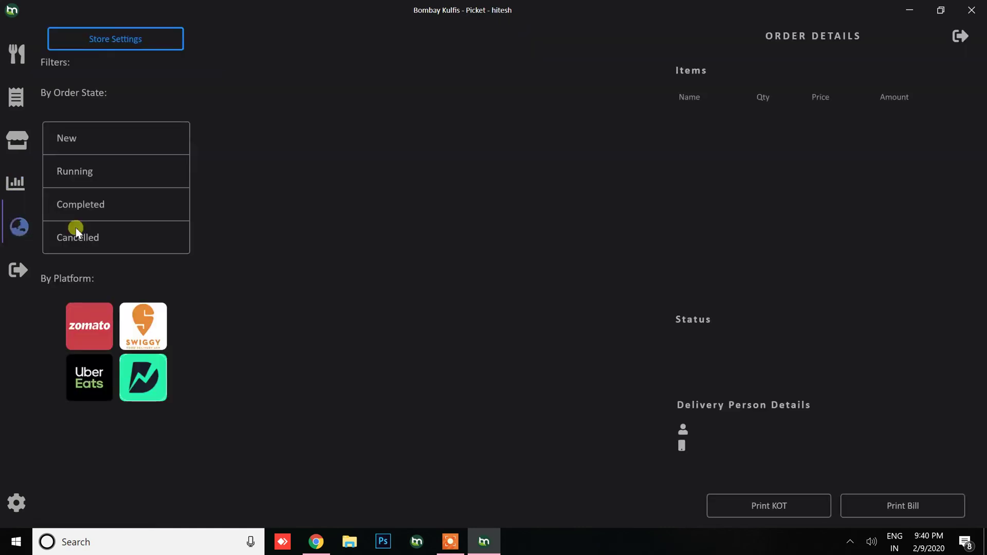
left_click(81, 157)
left_click(88, 146)
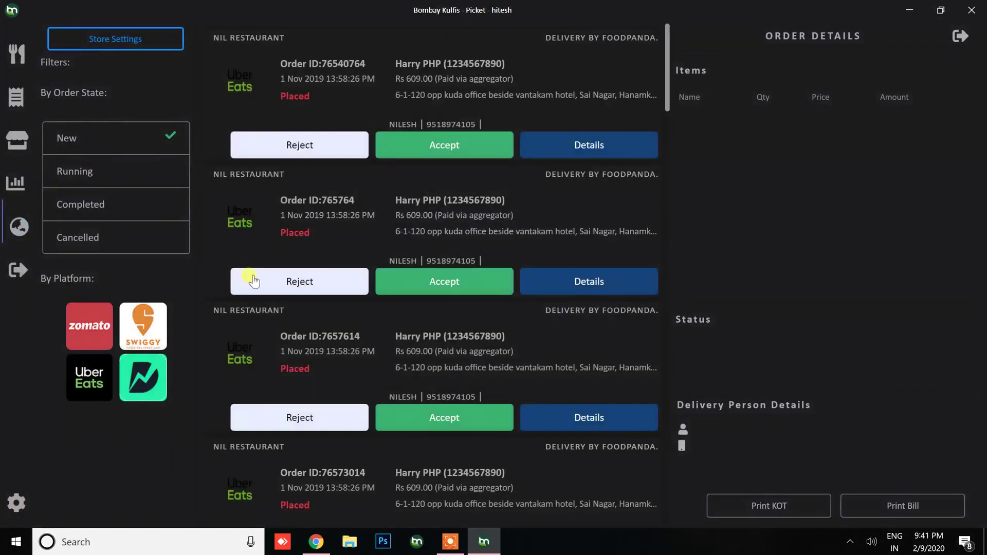
Step: On the TMBill site in Chrome, try the inquiry form's Name field and Inquiry About list, then close it
left_click(315, 541)
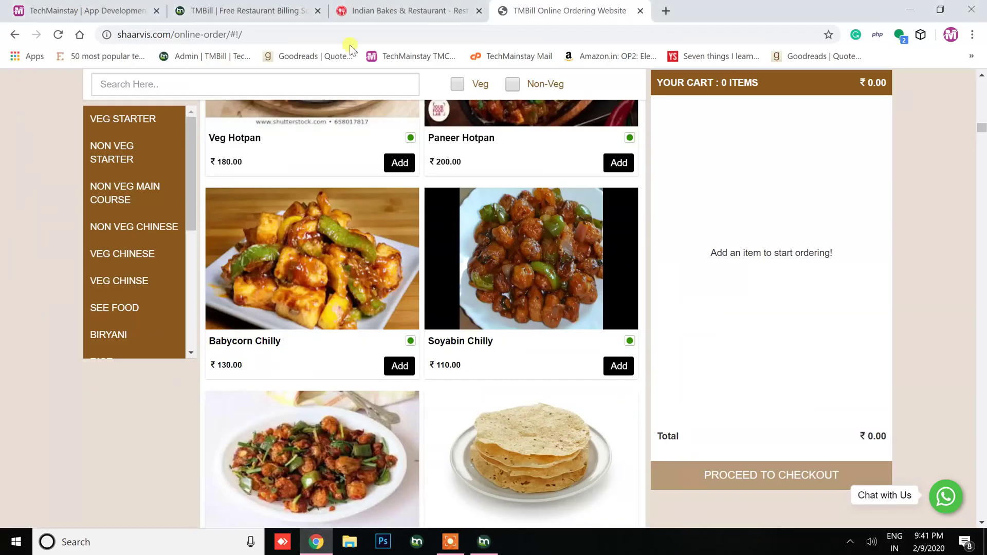
left_click(263, 5)
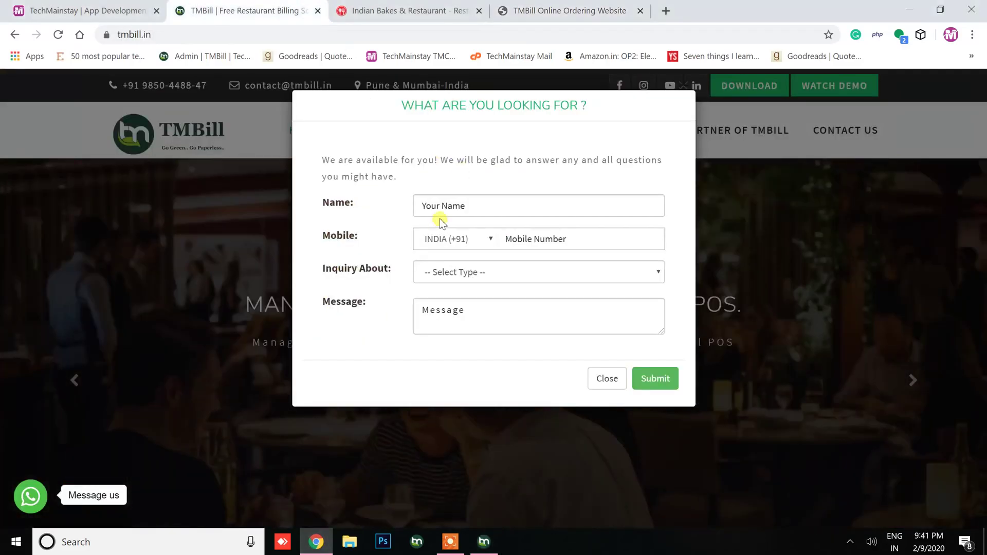
left_click(433, 205)
left_click(359, 189)
left_click(480, 276)
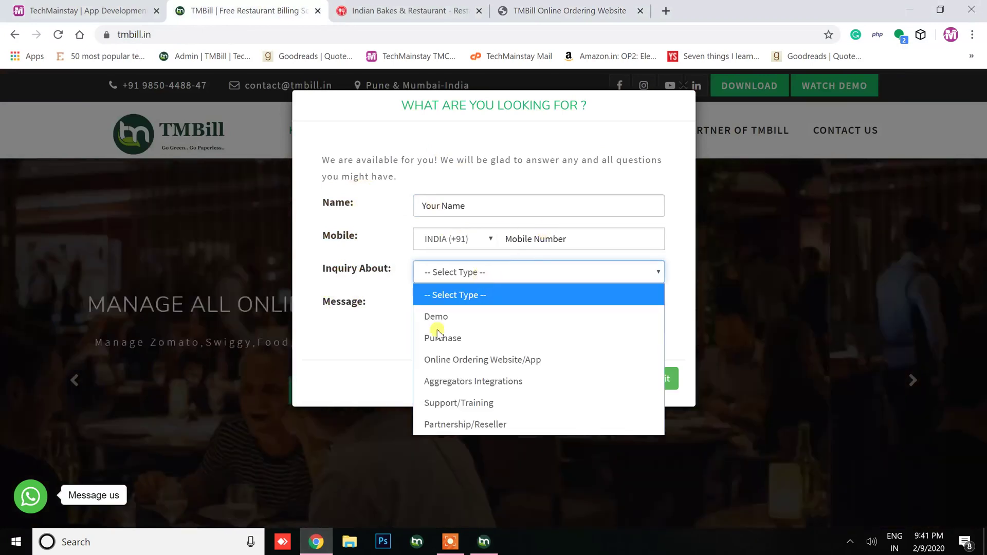
left_click(393, 307)
left_click(393, 307)
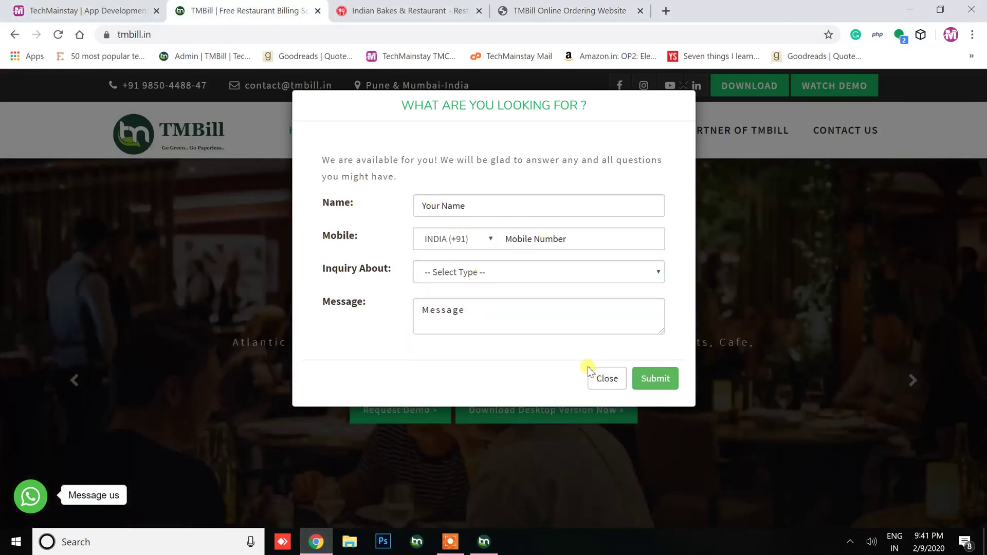
left_click(608, 381)
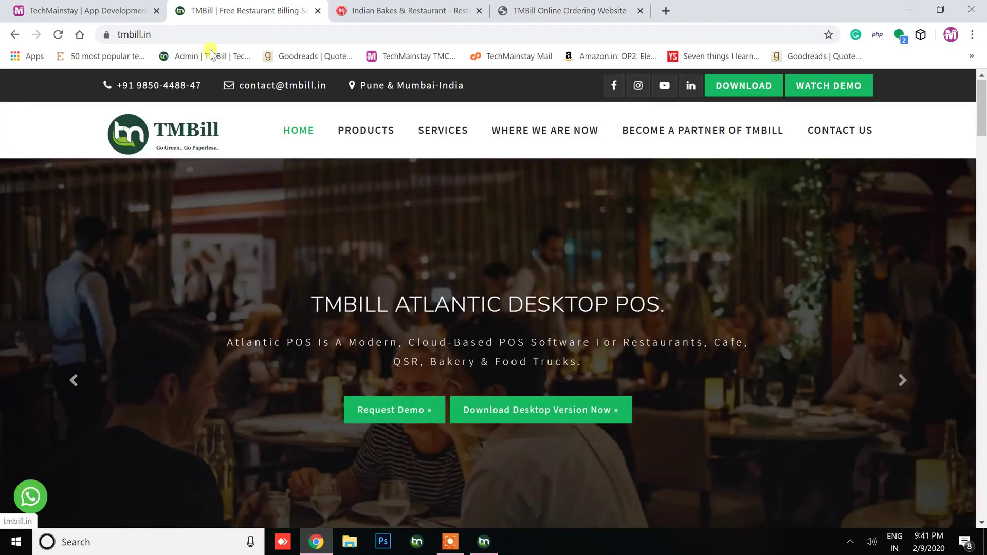
Step: Briefly select the header contact line, then open Where We Are Now and dismiss its popup
triple_click(153, 86)
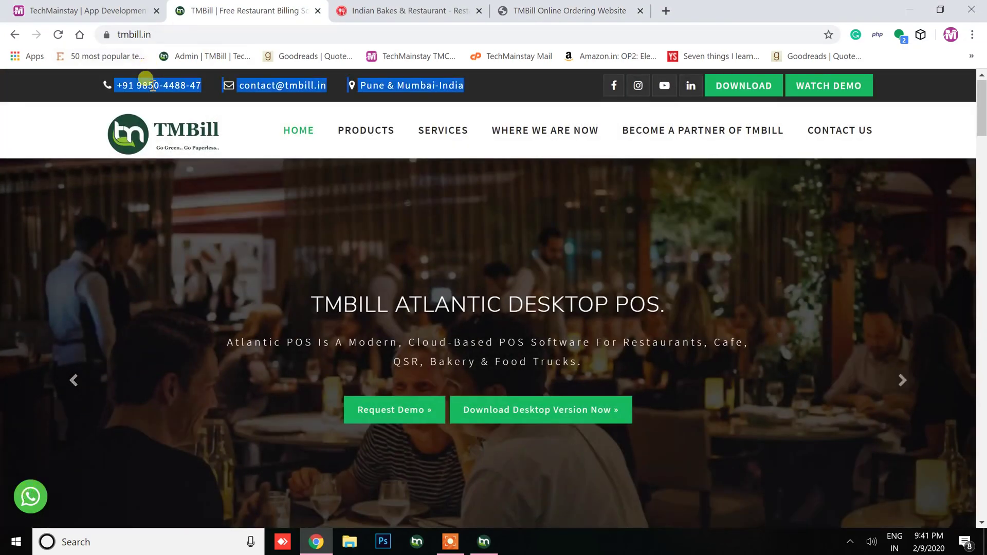
left_click(489, 158)
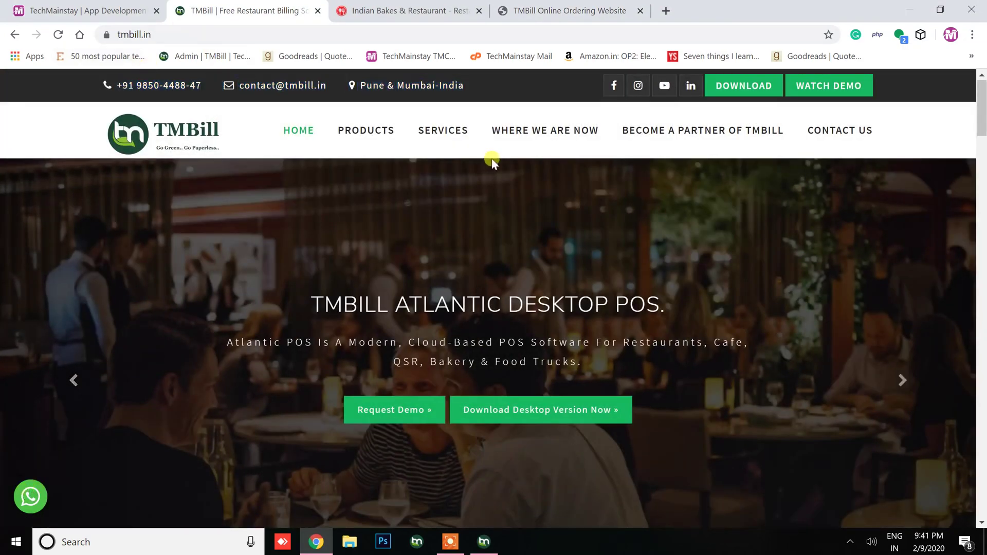
left_click(530, 135)
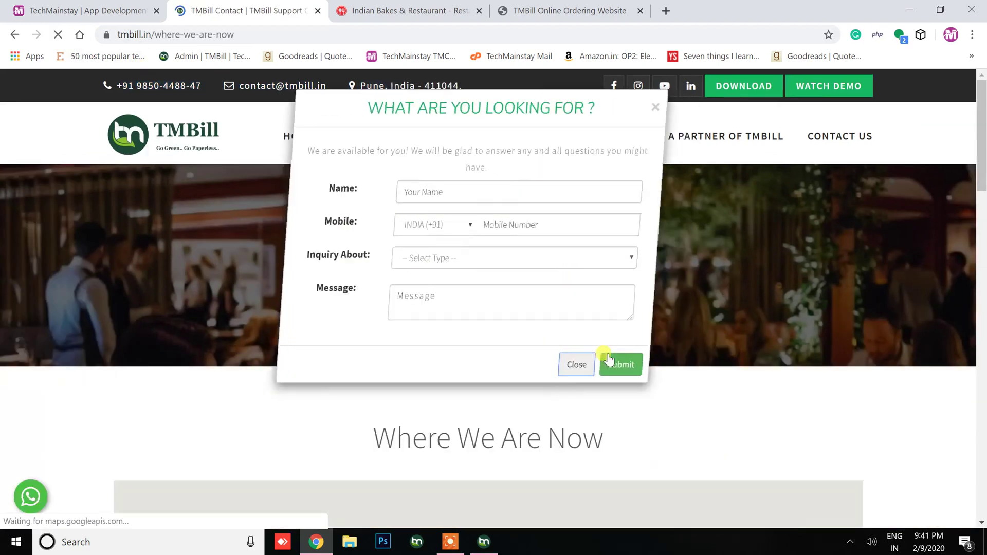
left_click(608, 358)
Step: Scroll to the TMBill Locations map and back, then highlight the header's phone, email and address line
scroll(608, 358, "down", 7)
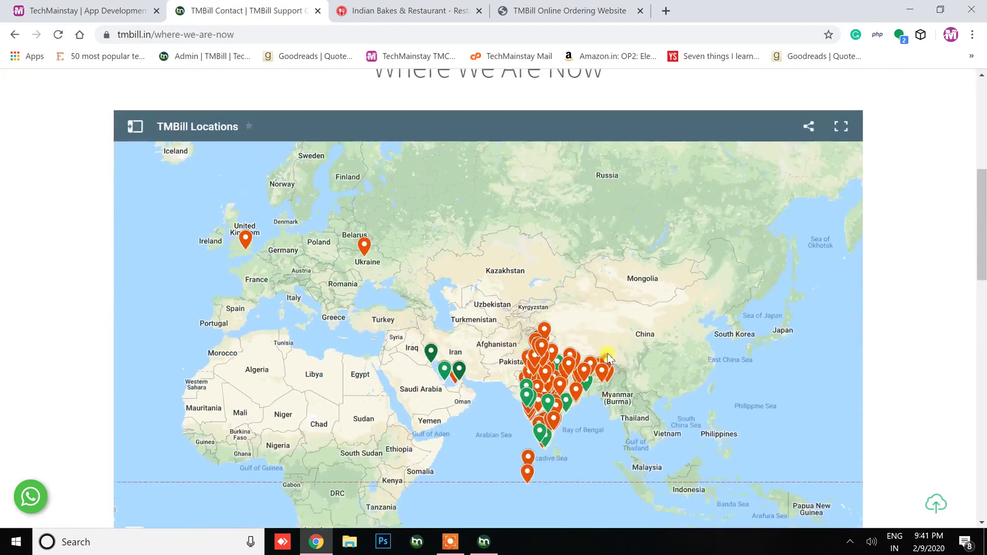
scroll(607, 353, "up", 5)
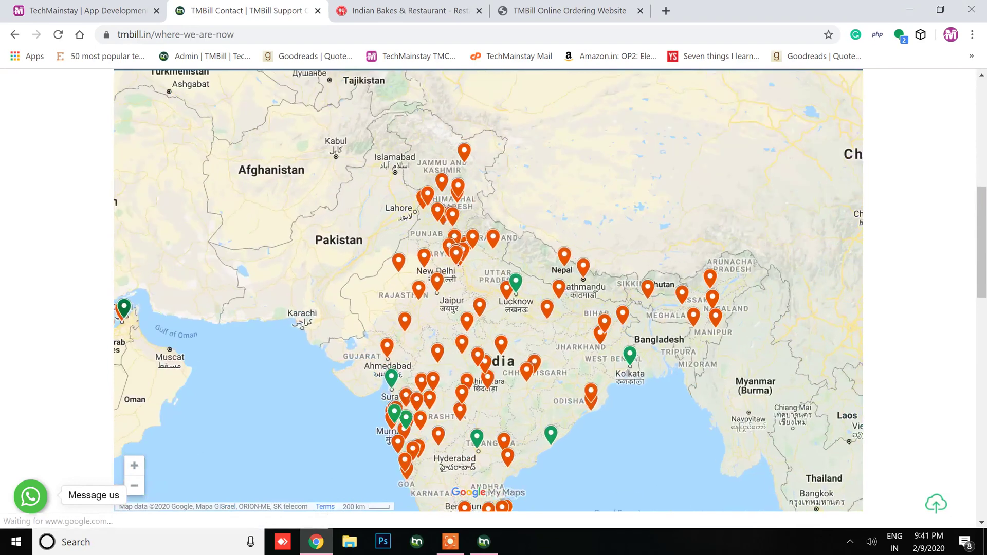
scroll(976, 209, "up", 8)
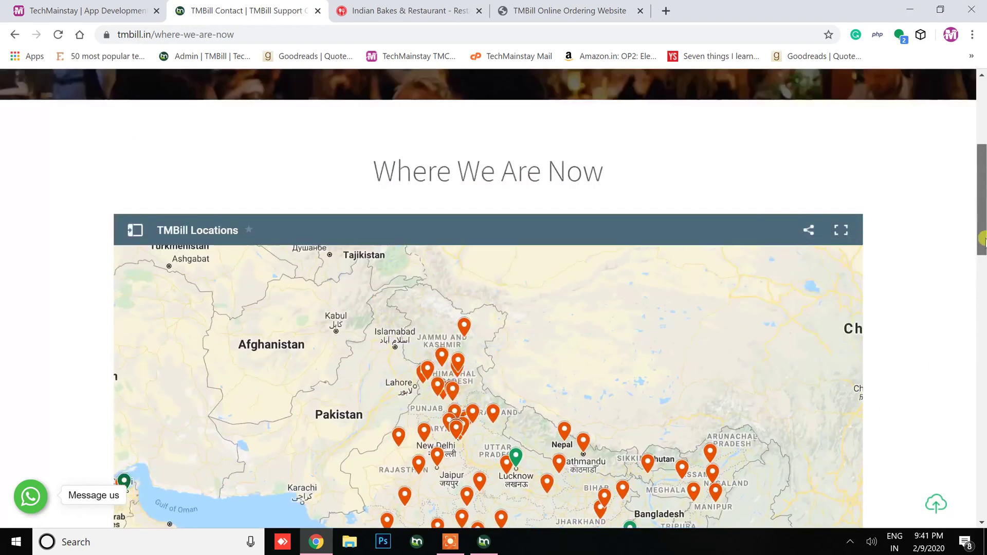
scroll(975, 209, "down", 8)
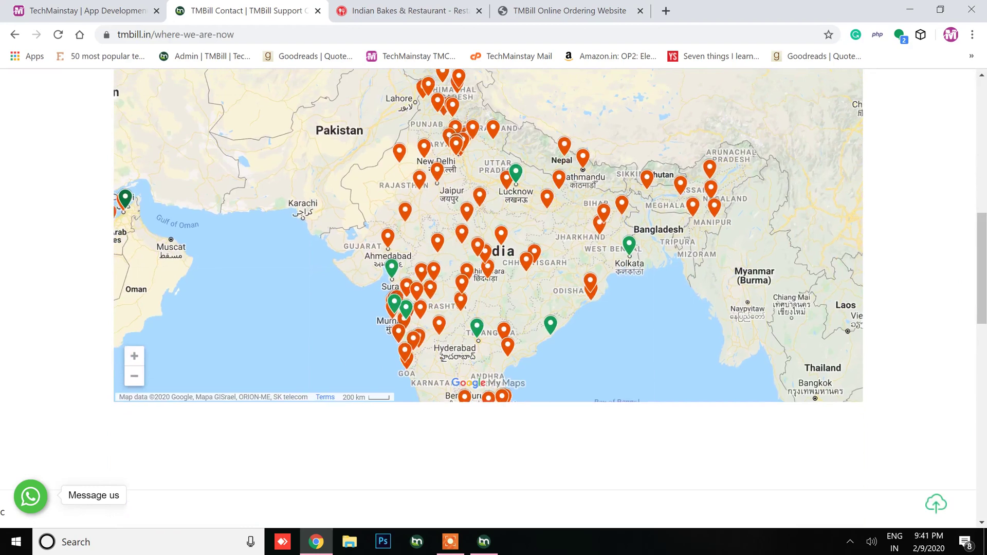
scroll(564, 211, "down", 2)
scroll(702, 210, "up", 2)
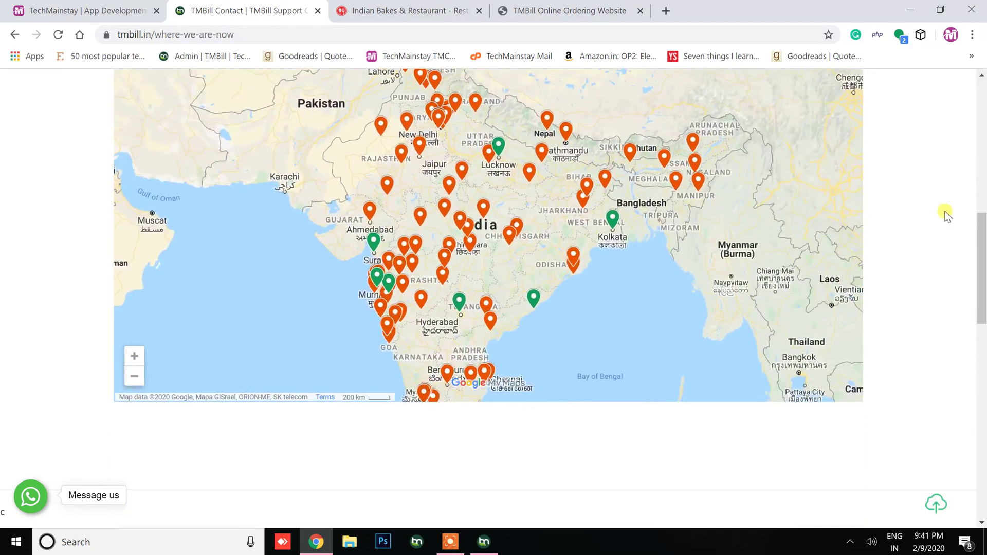
scroll(976, 121, "up", 8)
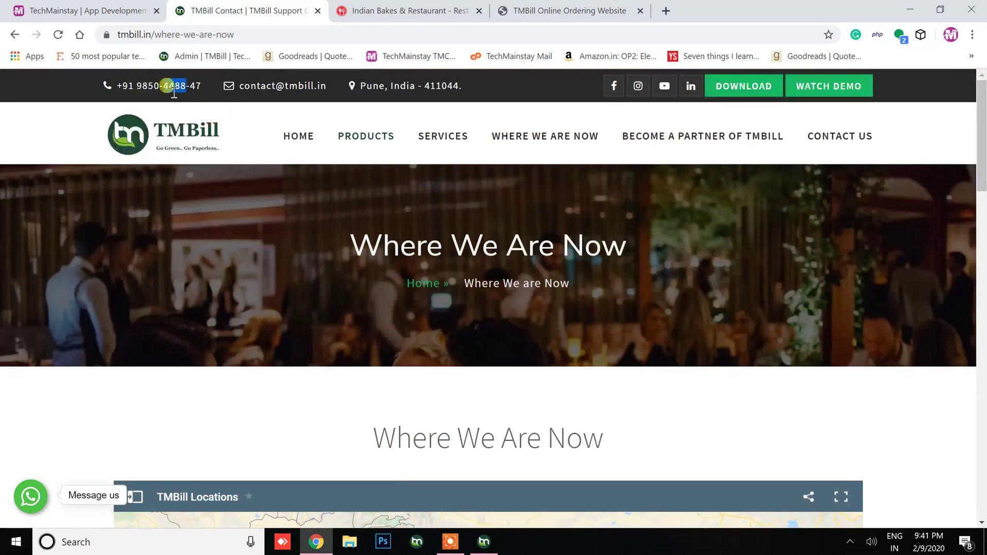
triple_click(175, 93)
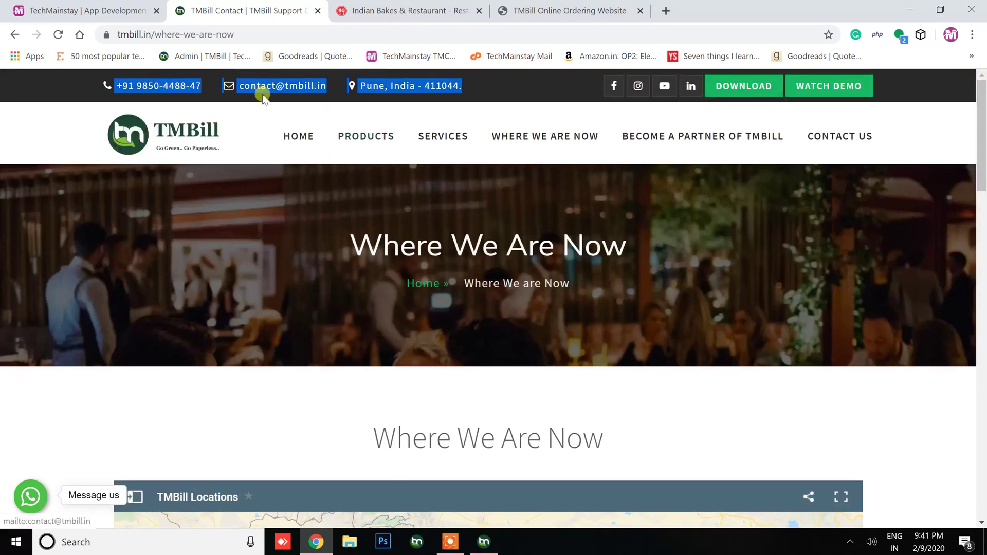